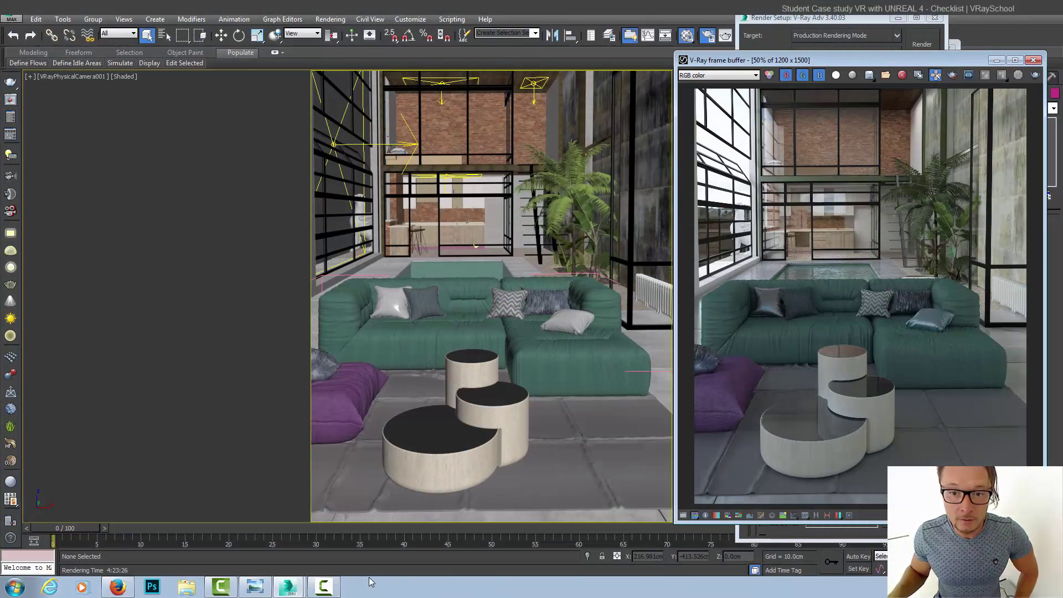
# Switch to Firefox, close the enlarged loft render and go back to the references post at the start of the forum topic.
pyautogui.click(117, 586)
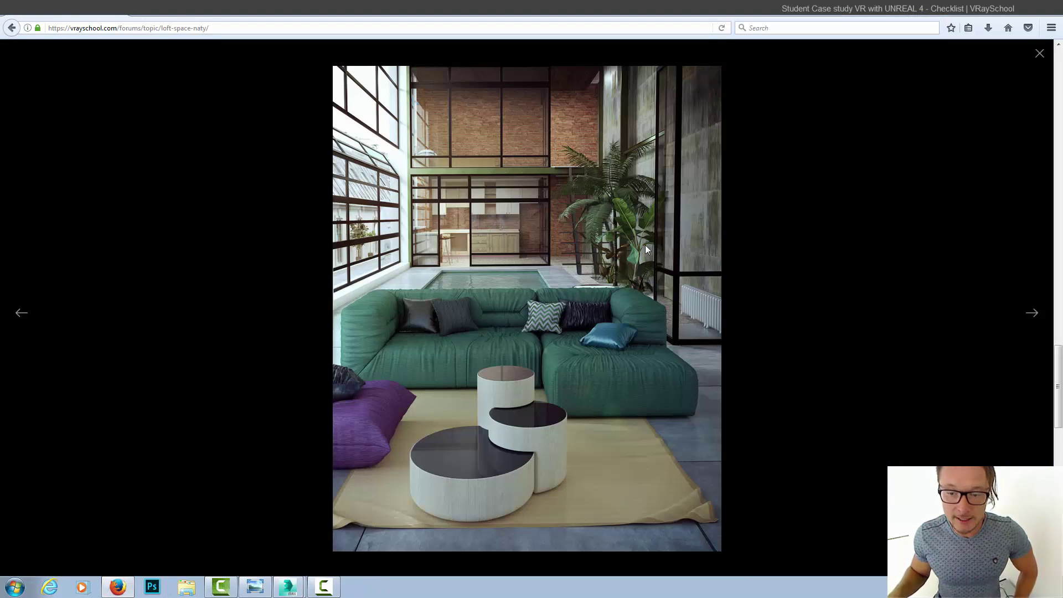
pyautogui.click(824, 236)
pyautogui.scroll(8, 809, 254)
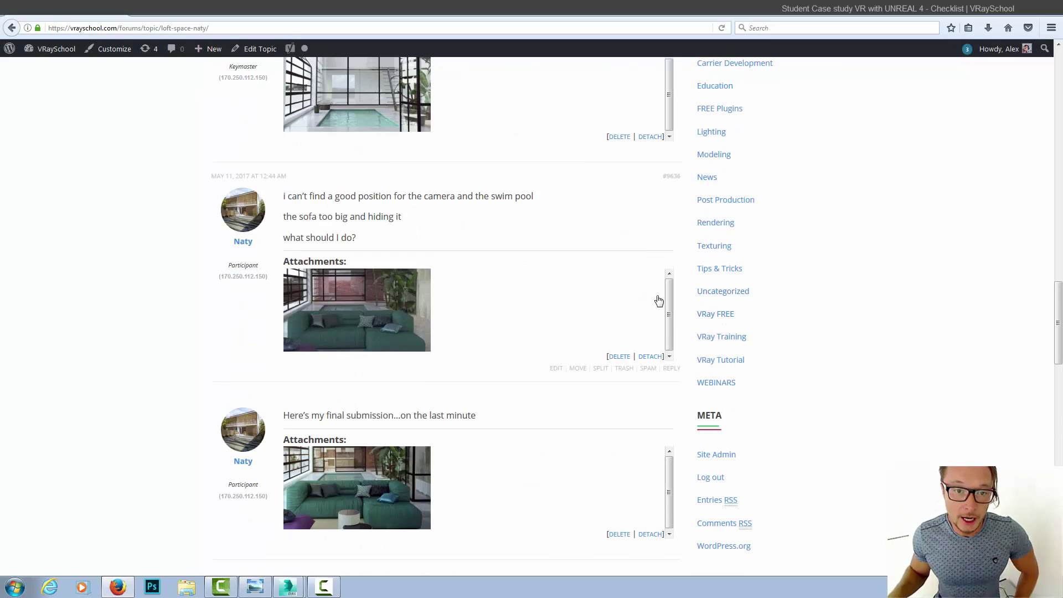
pyautogui.scroll(15, 468, 310)
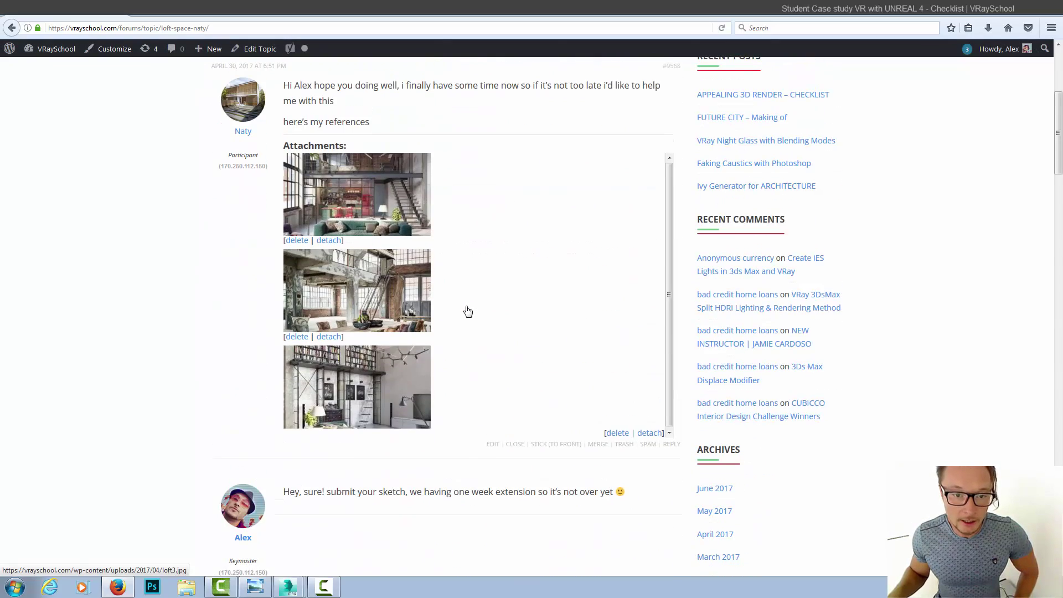
# View the three loft reference images attached to the first post one after another at full size.
pyautogui.click(387, 253)
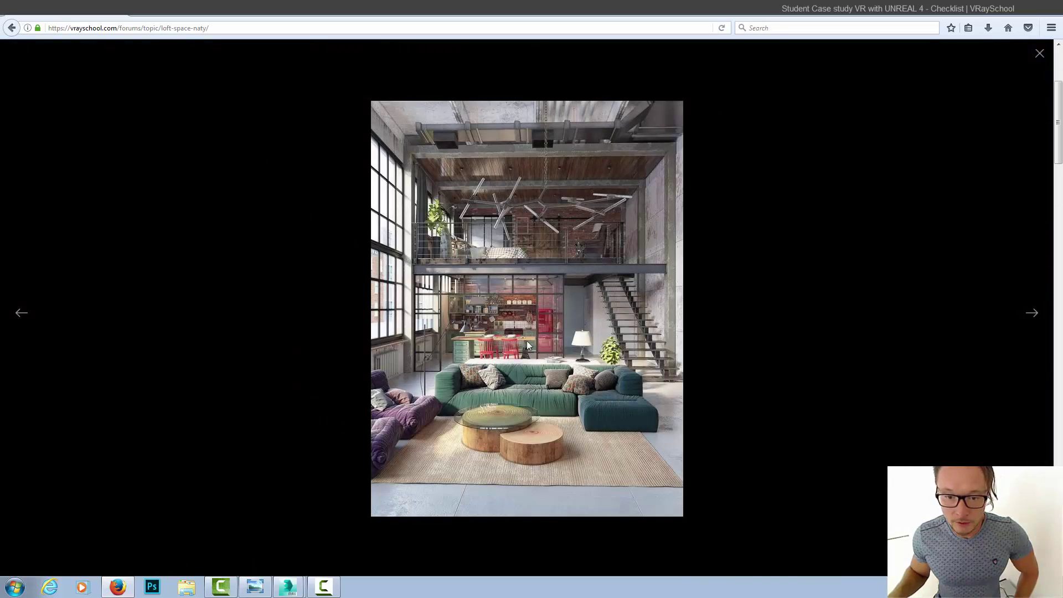
pyautogui.click(700, 305)
pyautogui.click(396, 360)
pyautogui.click(797, 334)
pyautogui.click(450, 438)
pyautogui.click(867, 275)
# Examine the pool renders in the following replies: the untextured version, the version with materials and the brightened version.
pyautogui.scroll(-6, 683, 422)
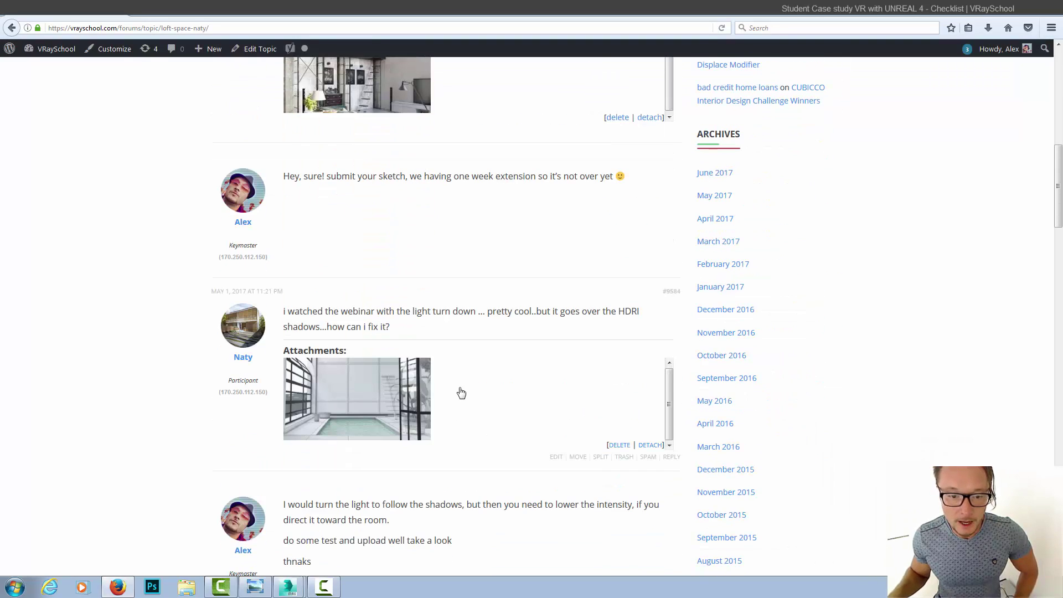
pyautogui.click(399, 402)
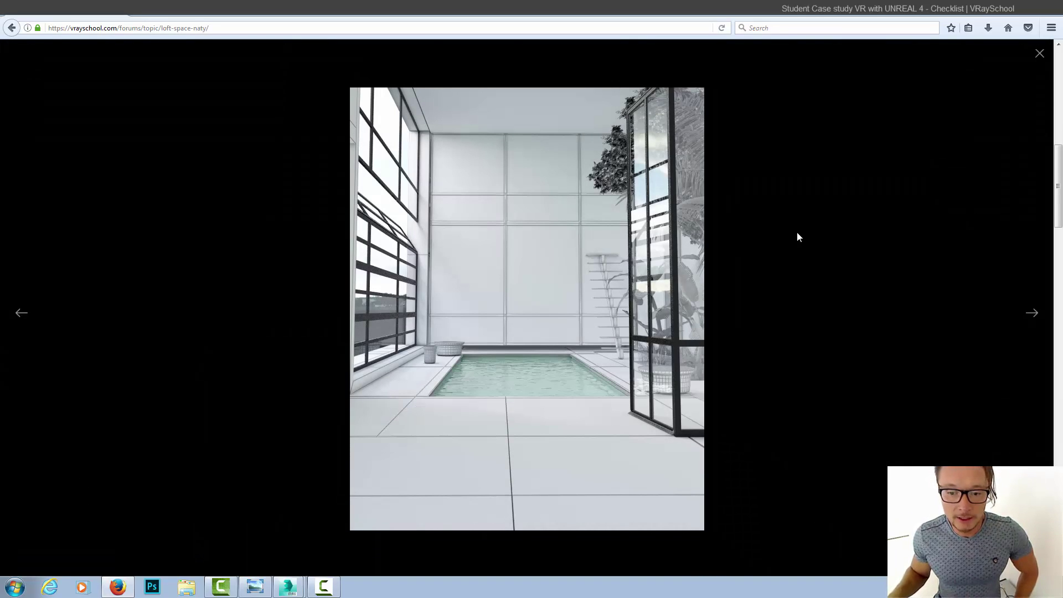
pyautogui.click(818, 299)
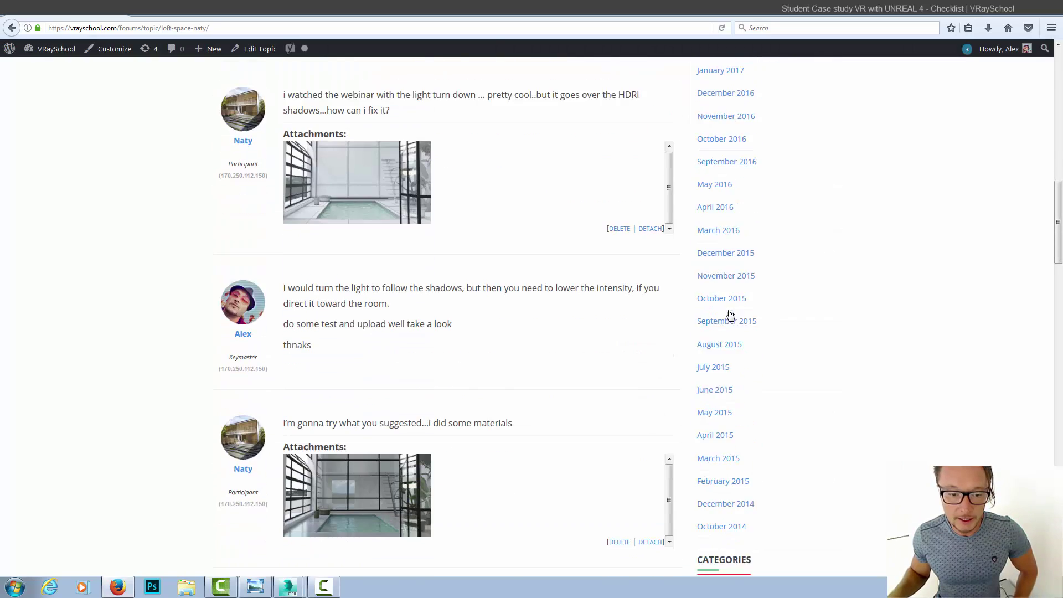
pyautogui.click(346, 445)
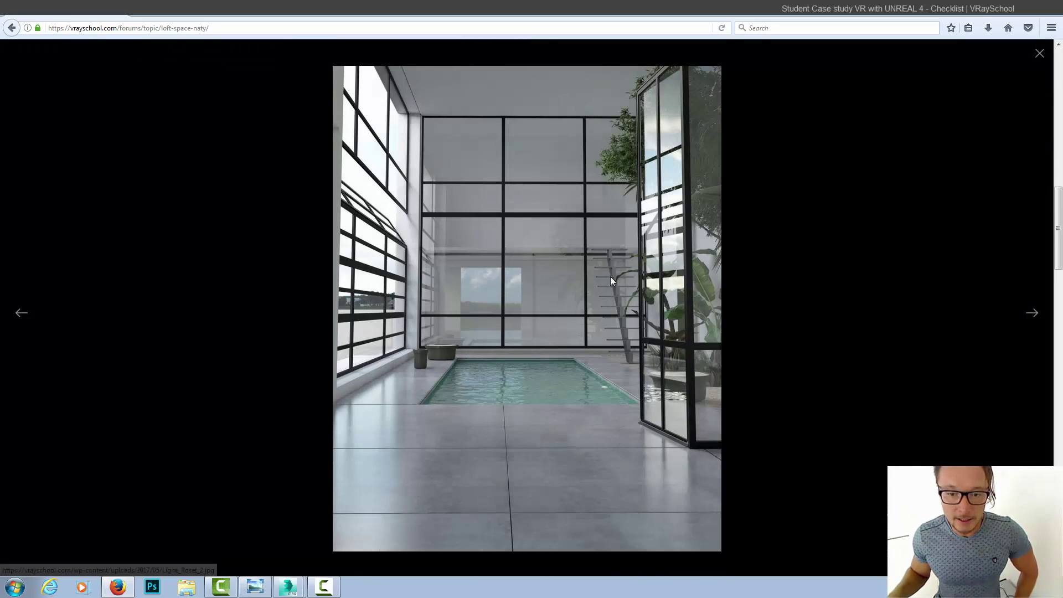
pyautogui.click(809, 311)
pyautogui.scroll(-5, 636, 325)
pyautogui.click(353, 421)
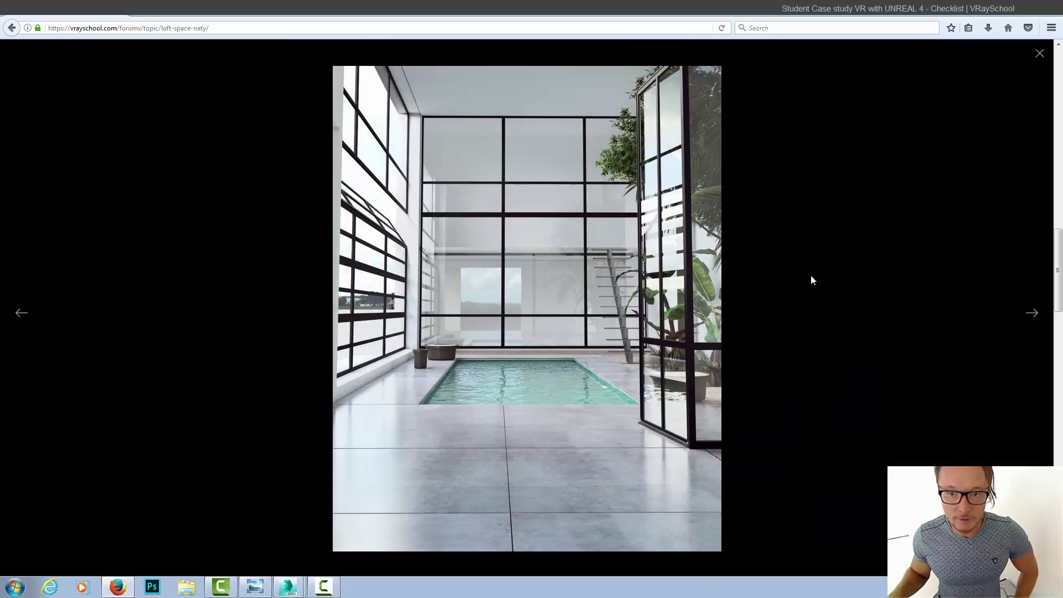
pyautogui.click(921, 282)
pyautogui.scroll(-4, 917, 285)
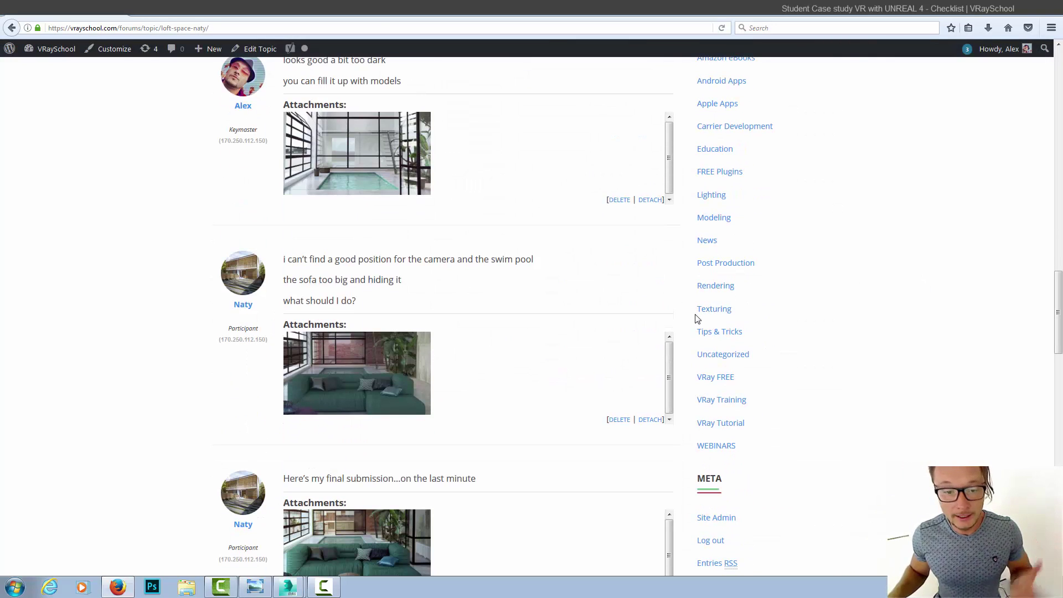
# Enlarge the sofa camera-position render and the final submission render to compare their composition.
pyautogui.click(417, 363)
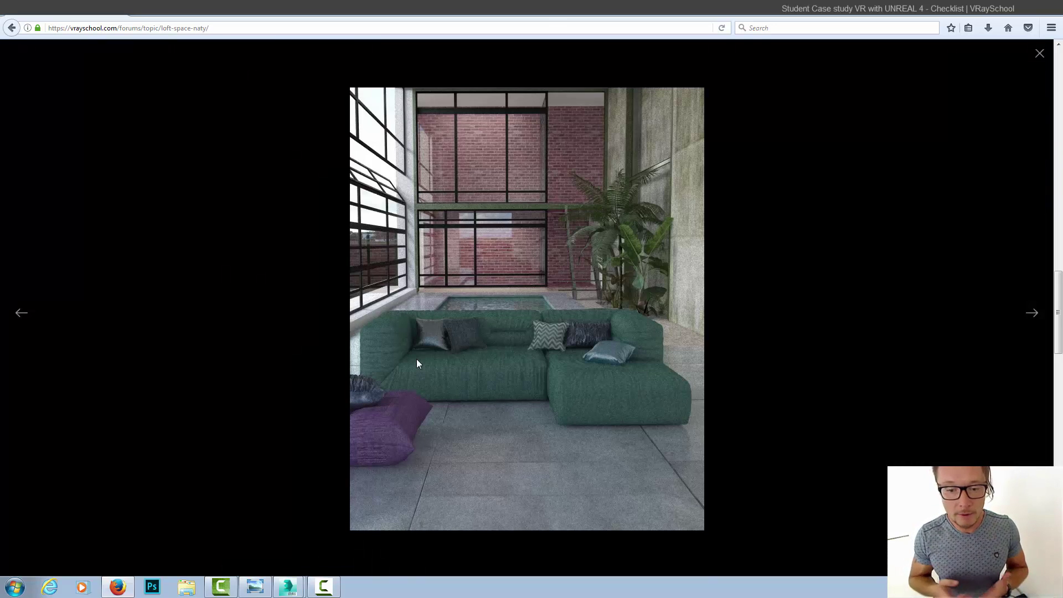
pyautogui.click(917, 349)
pyautogui.click(367, 528)
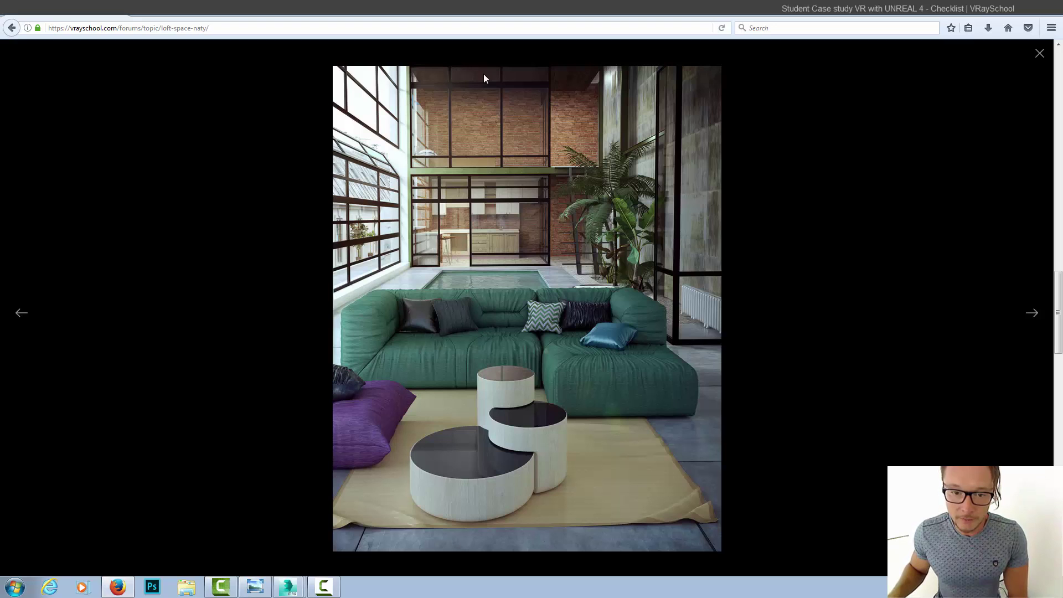
pyautogui.scroll(3, 384, 217)
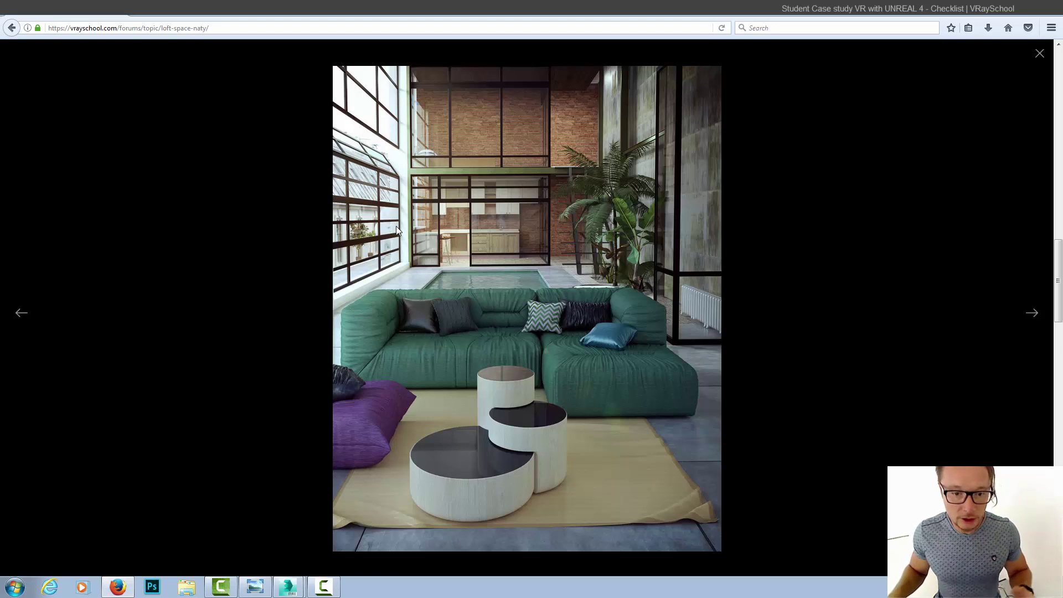
pyautogui.scroll(3, 408, 223)
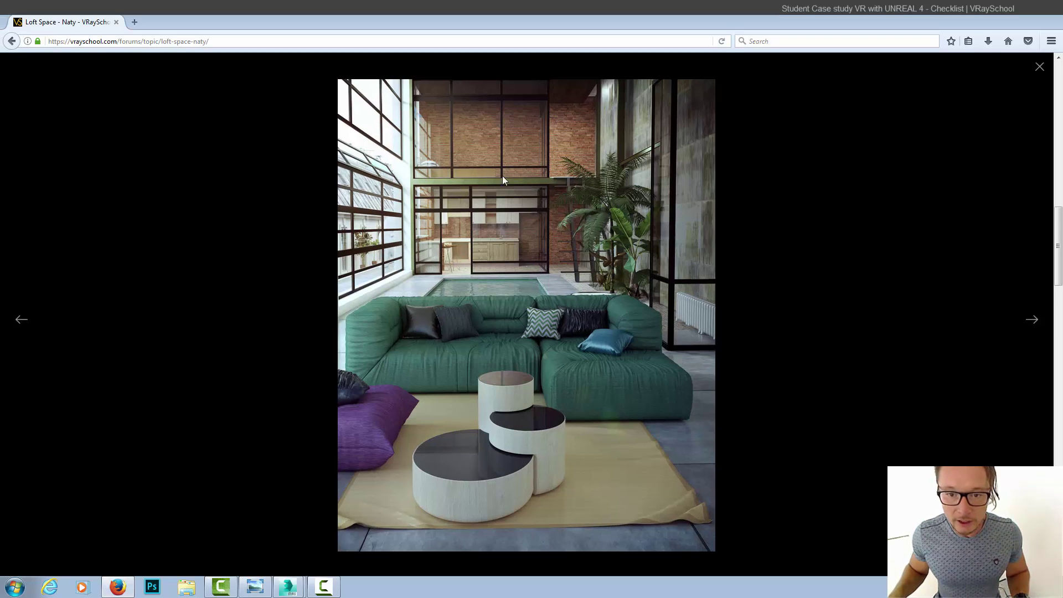
pyautogui.scroll(2, 544, 318)
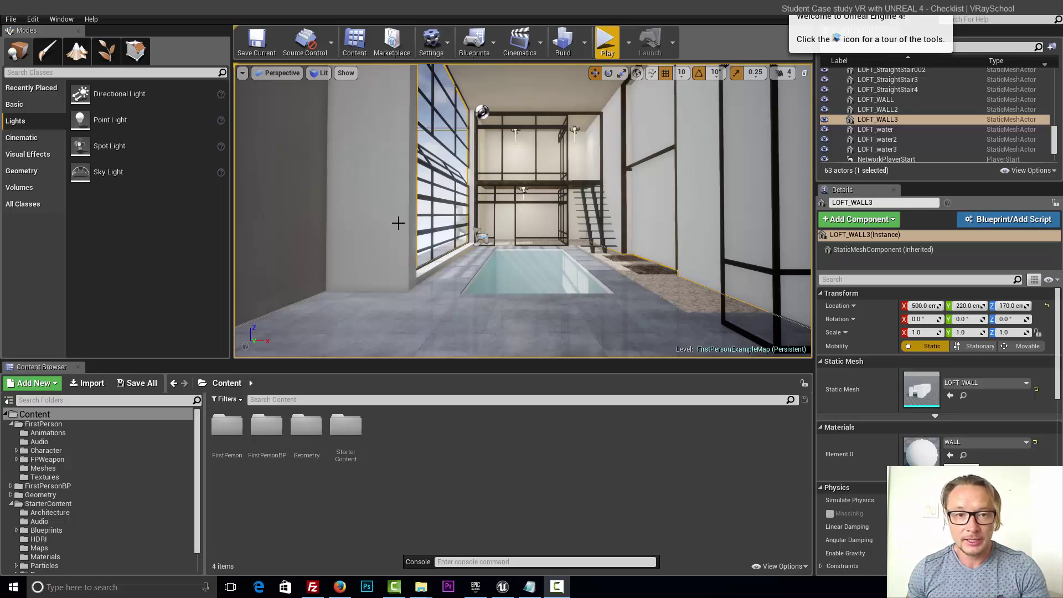
# In the Unreal Engine editor, examine the loft model from outside around the window wall and from inside beside the pool.
pyautogui.moveTo(384, 232); pyautogui.dragTo(384, 194)
pyautogui.moveTo(393, 277); pyautogui.dragTo(395, 310)
pyautogui.press('f')
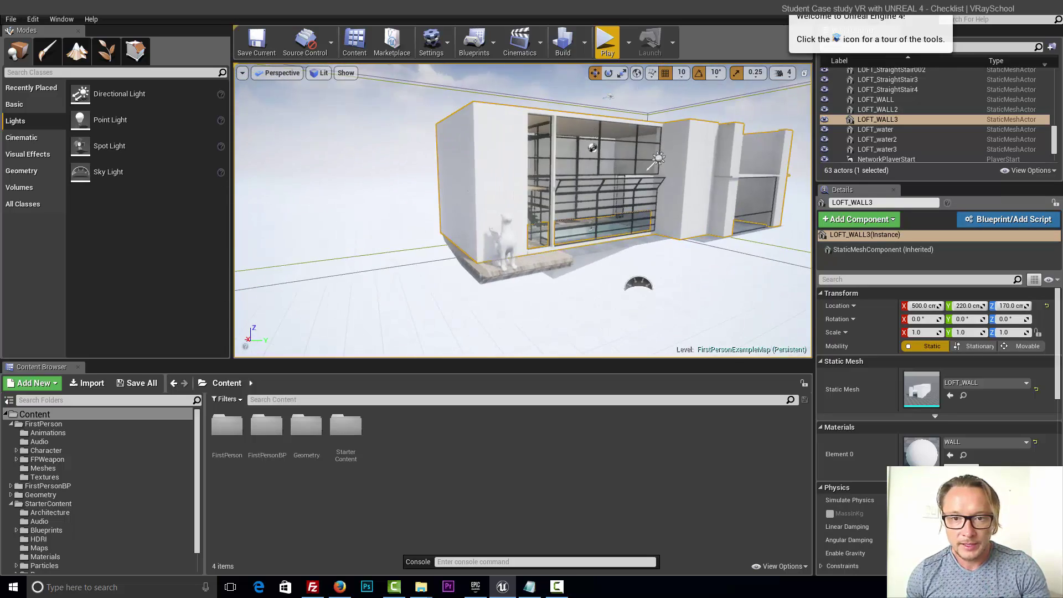
pyautogui.keyDown('alt'); pyautogui.moveTo(565, 152); pyautogui.dragTo(343, 153); pyautogui.keyUp('alt')
pyautogui.keyDown('alt'); pyautogui.moveTo(629, 188); pyautogui.dragTo(603, 208); pyautogui.keyUp('alt')
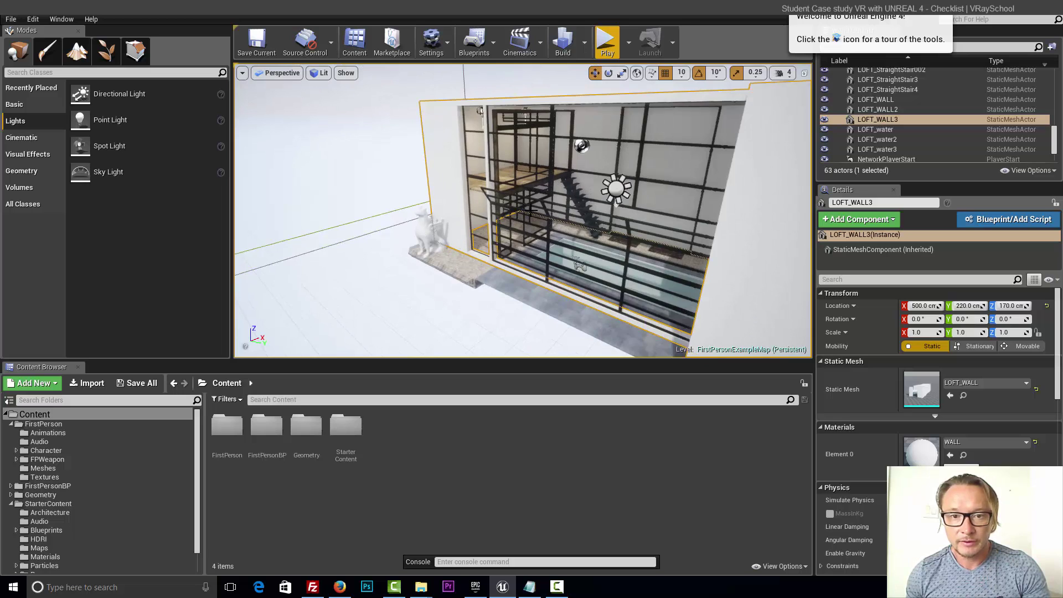
pyautogui.keyDown('alt'); pyautogui.moveTo(562, 327); pyautogui.dragTo(530, 107); pyautogui.keyUp('alt')
pyautogui.scroll(3, 535, 255)
pyautogui.scroll(2, 535, 256)
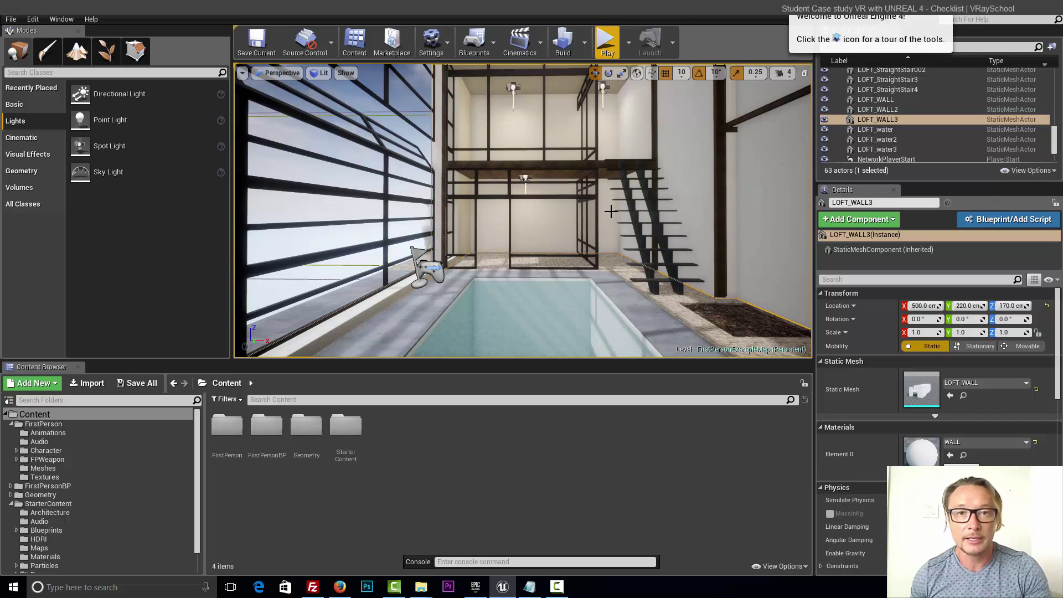
pyautogui.moveTo(616, 212); pyautogui.dragTo(616, 202)
pyautogui.keyDown('alt'); pyautogui.moveTo(588, 276); pyautogui.dragTo(588, 285); pyautogui.keyUp('alt')
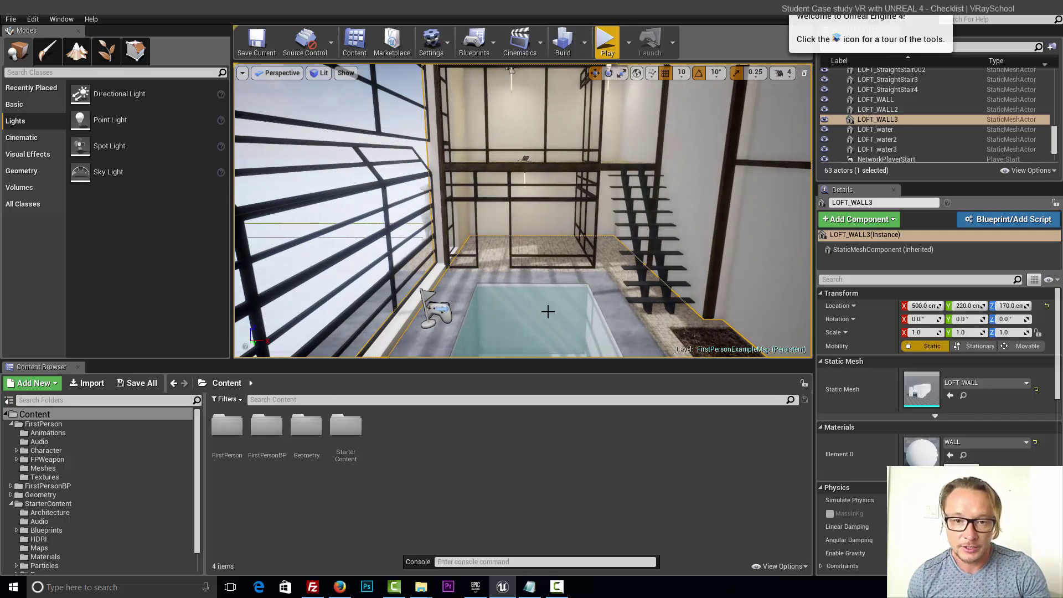
# Play the level, walk through the pool hall and adjoining rooms in first person, and stop the preview.
pyautogui.click(605, 44)
pyautogui.press('w')
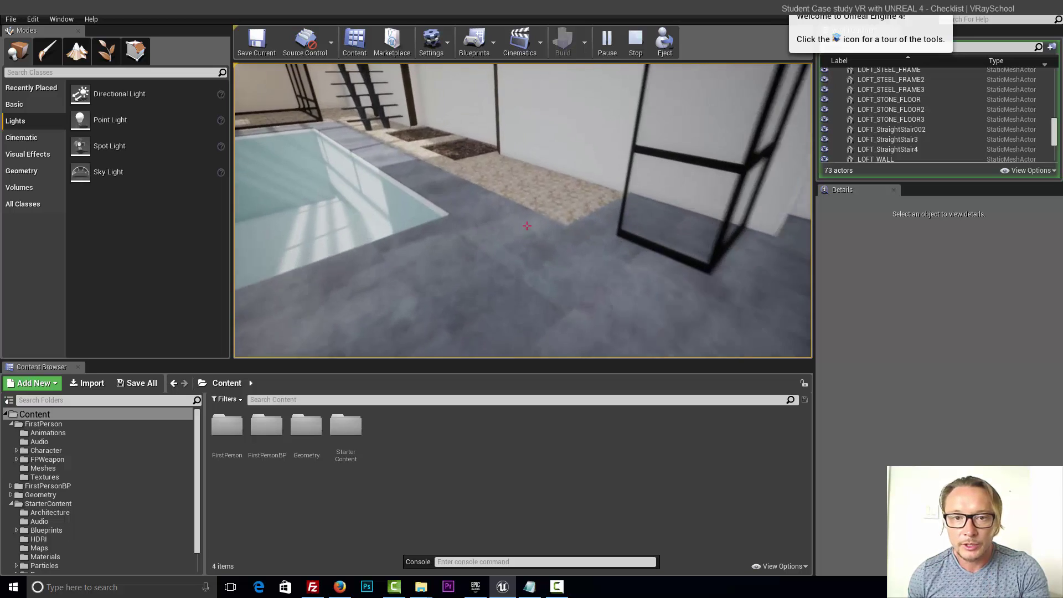
pyautogui.press('w')
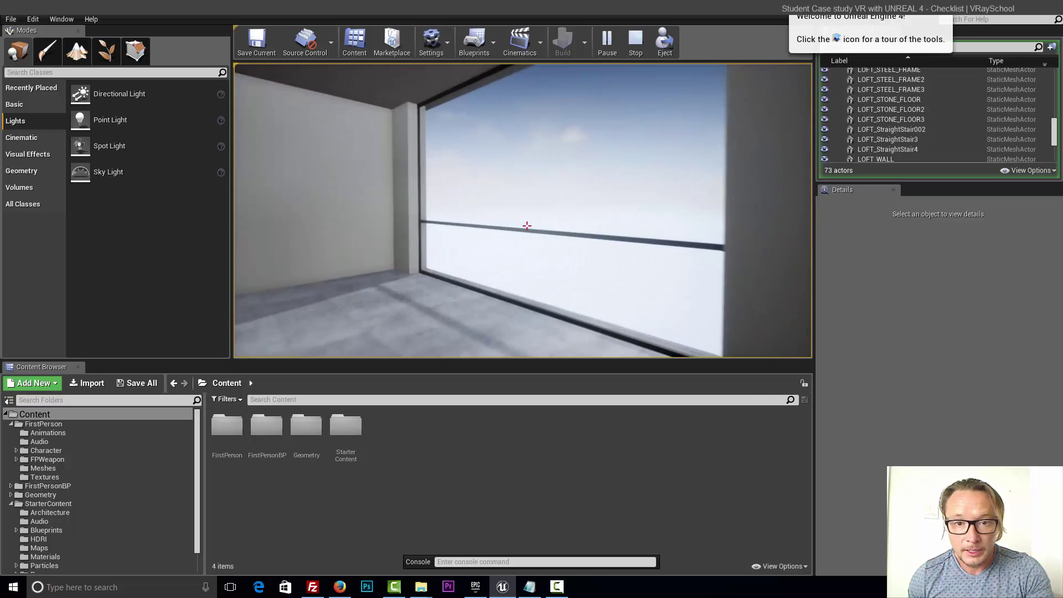
pyautogui.press('w')
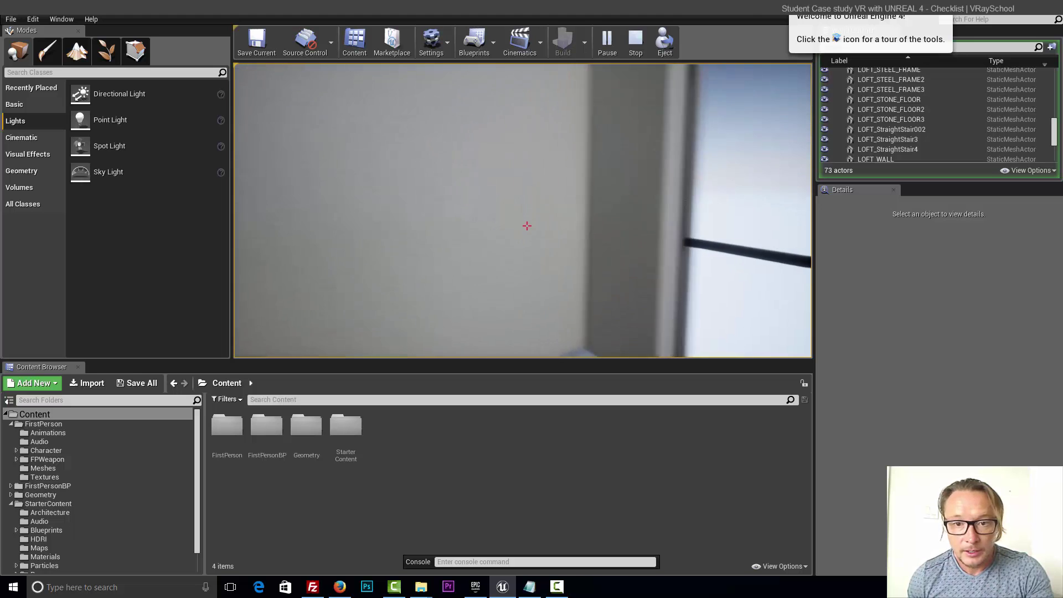
pyautogui.press('w')
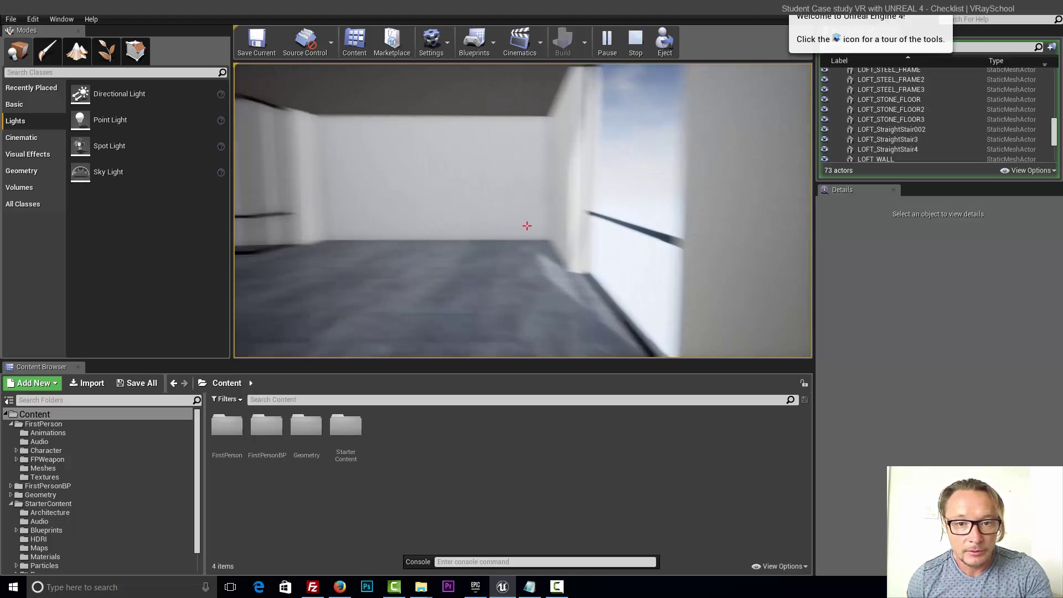
pyautogui.press('w')
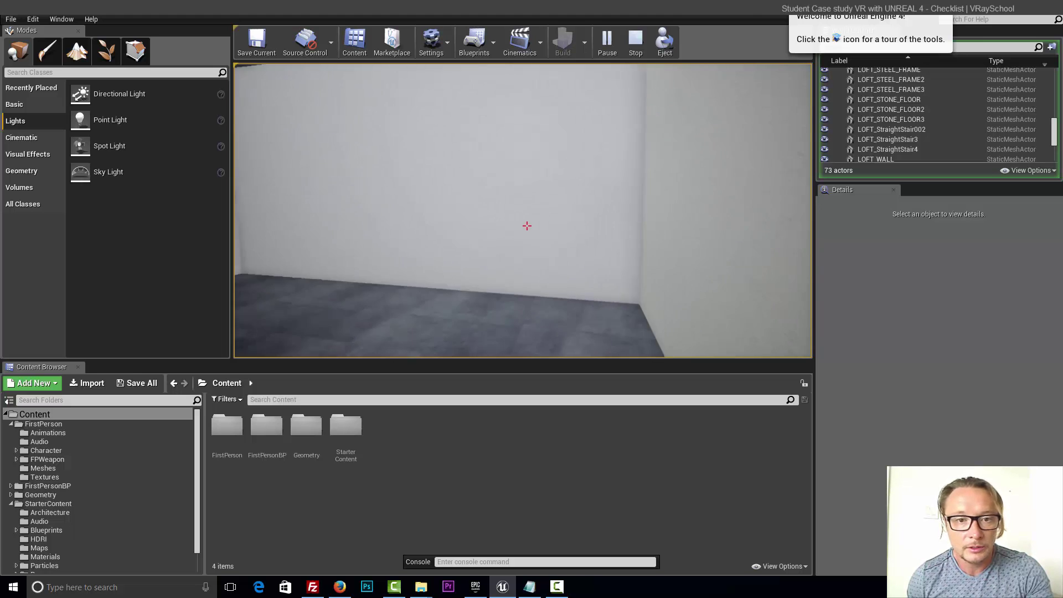
pyautogui.press('w')
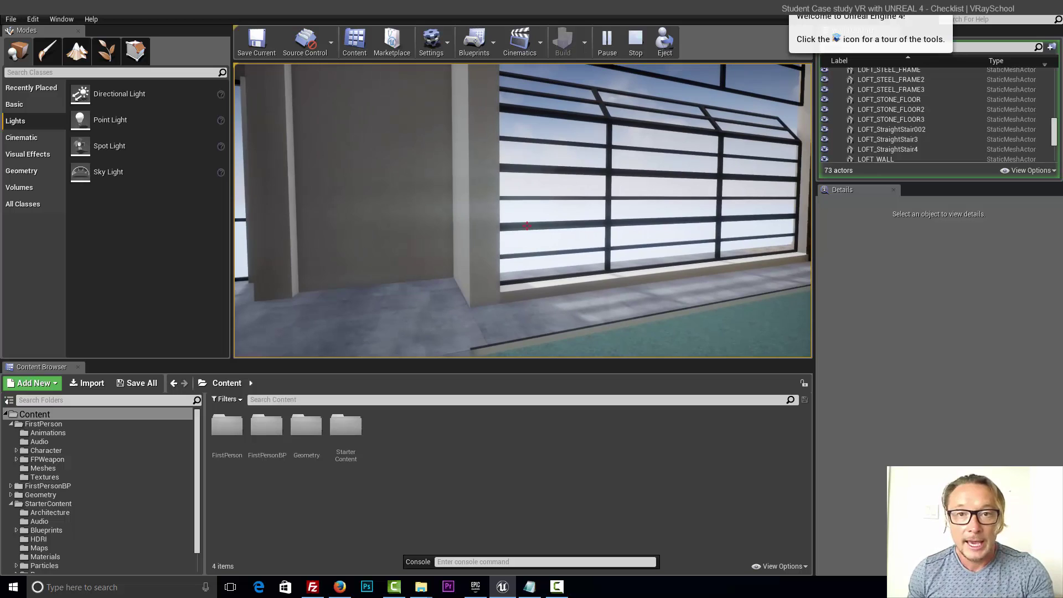
pyautogui.press('Escape')
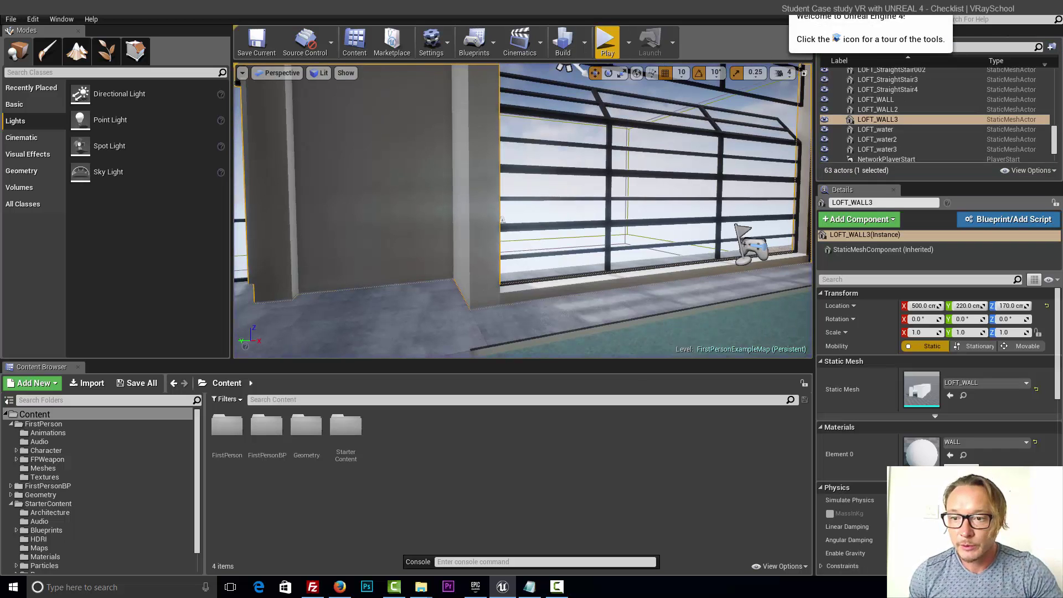
# Run the level preview from an overview of the pool hall with the glass door frame, and stop it.
pyautogui.moveTo(1055, 140); pyautogui.dragTo(1055, 83)
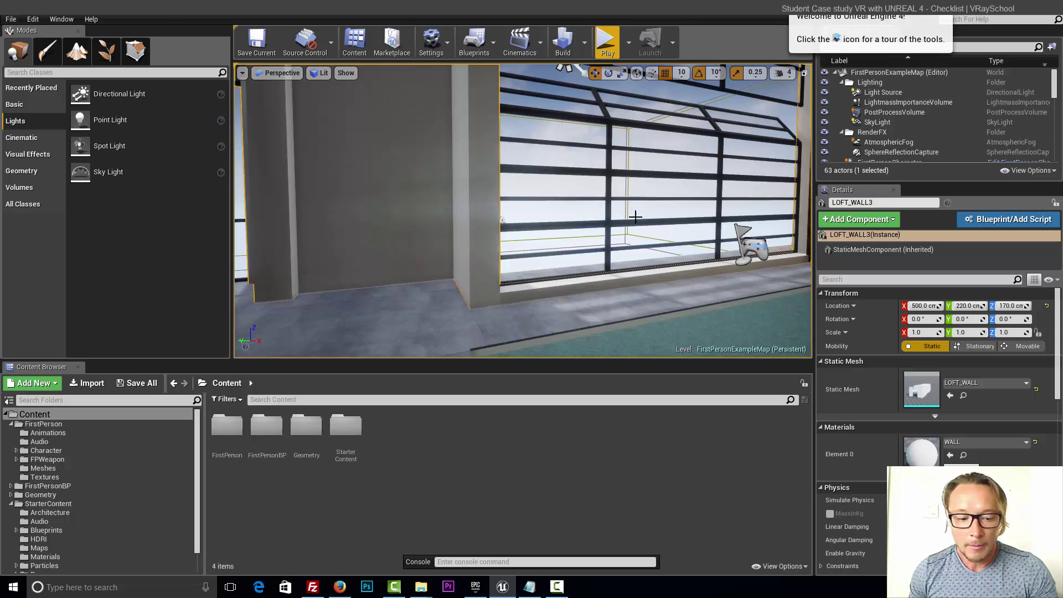
pyautogui.press('s')
pyautogui.moveTo(574, 227); pyautogui.dragTo(586, 224, button='right')
pyautogui.click(606, 51)
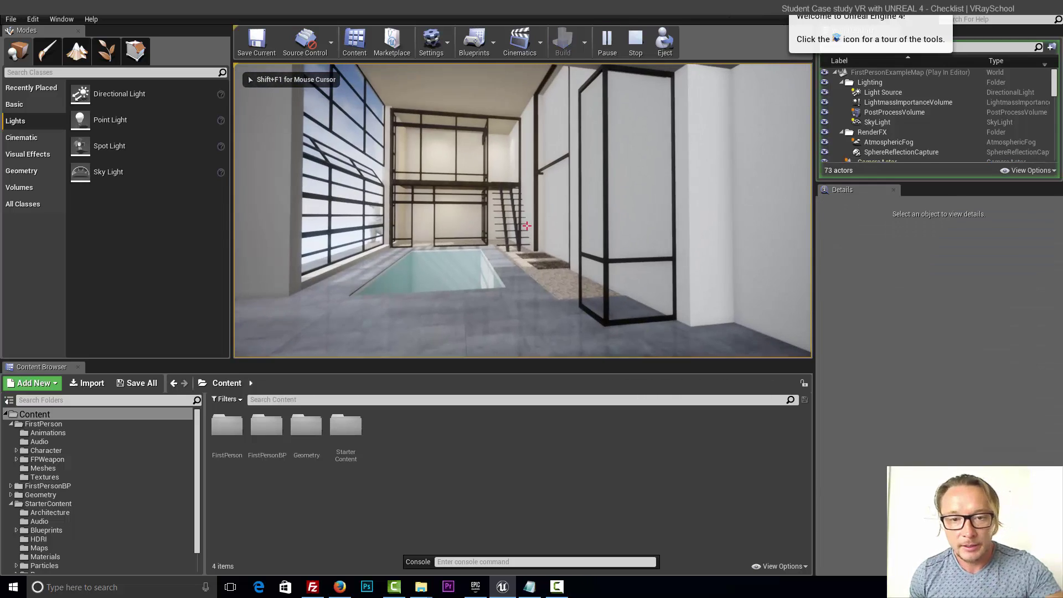
pyautogui.press('Escape')
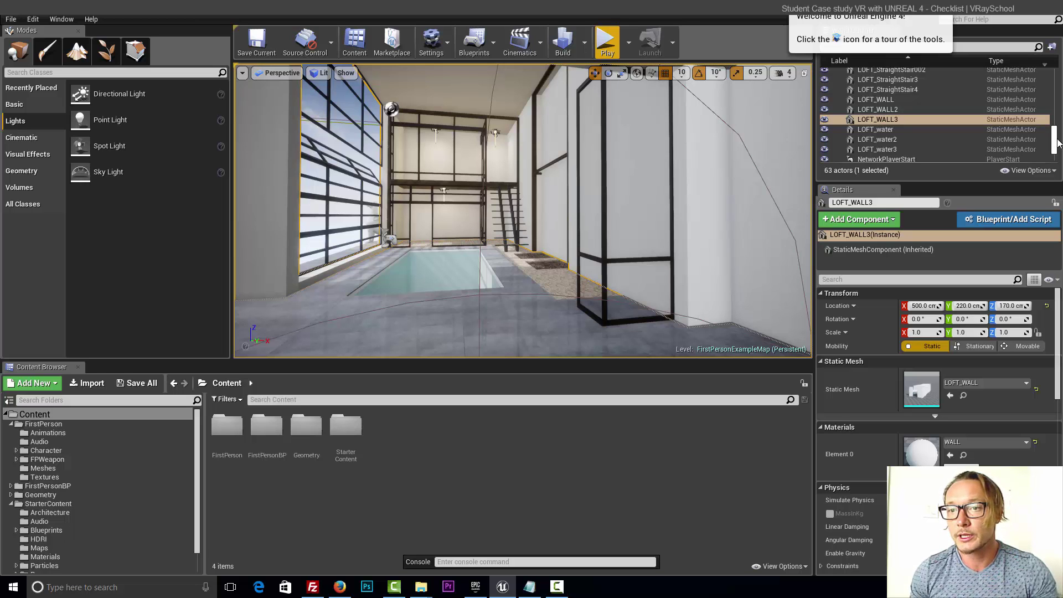
# Look through the level's actor list from the lighting actors down to the loft's static meshes.
pyautogui.moveTo(1058, 144); pyautogui.dragTo(1054, 83)
pyautogui.scroll(-10, 952, 122)
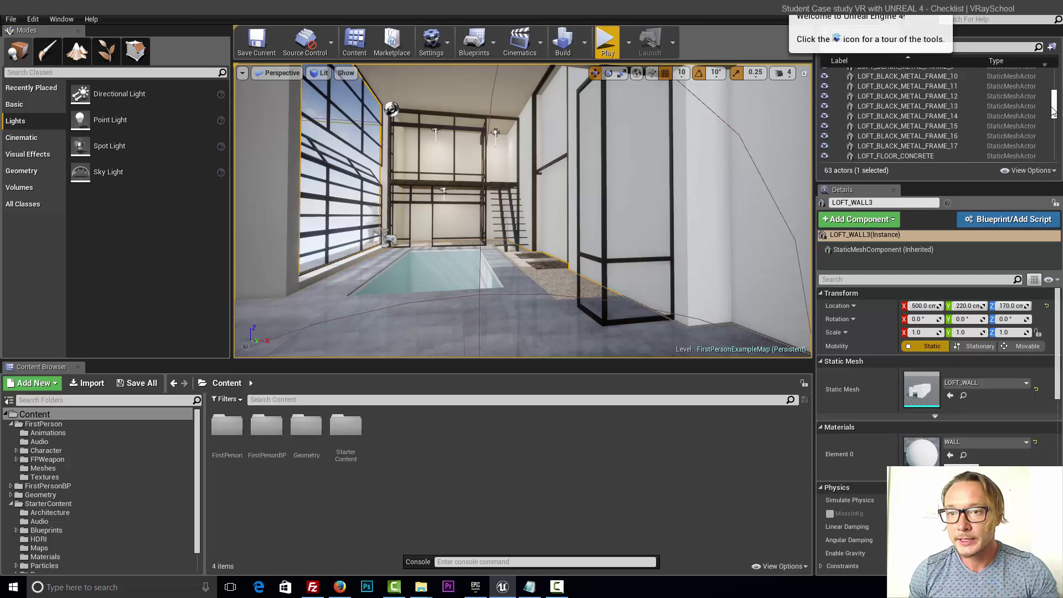
pyautogui.moveTo(1054, 116); pyautogui.dragTo(1054, 131)
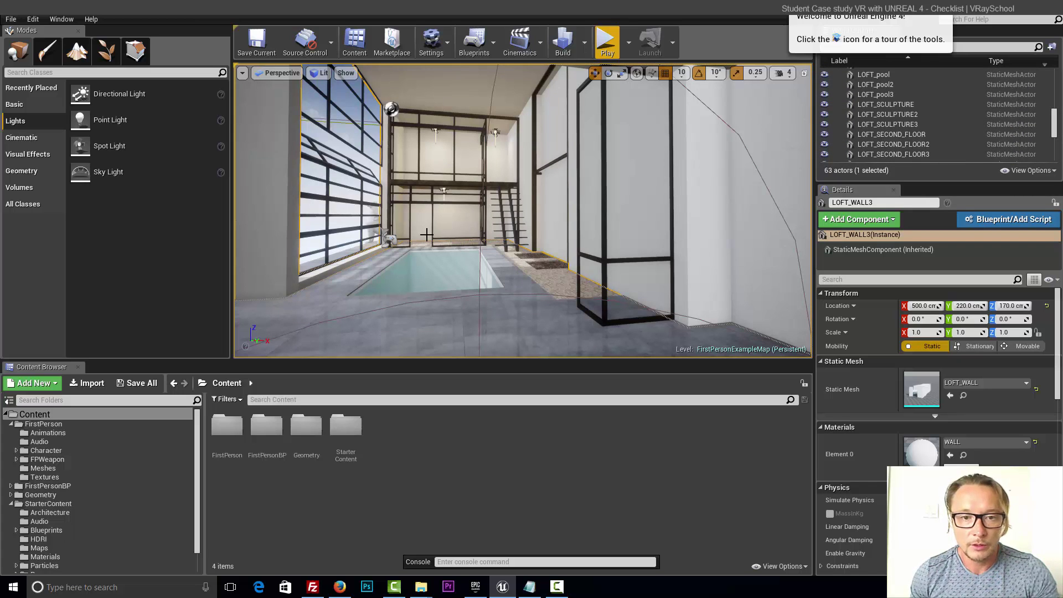
pyautogui.scroll(12, 941, 116)
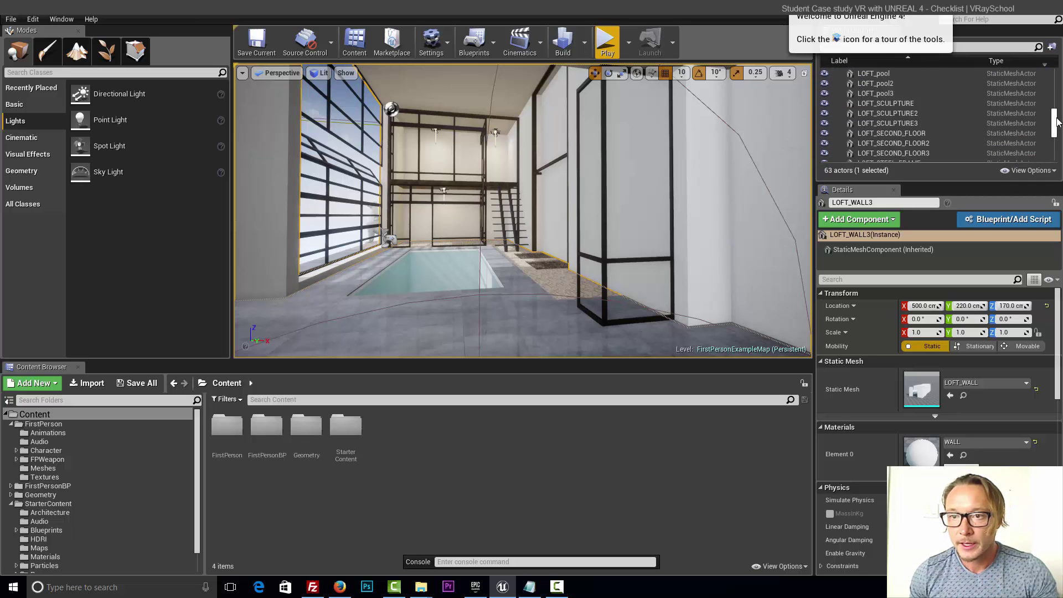
# Inspect the Light Source, LightmassImportanceVolume and PostProcessVolume actors, and review the post-process tonemapper, lens and bloom settings.
pyautogui.click(868, 83)
pyautogui.click(883, 92)
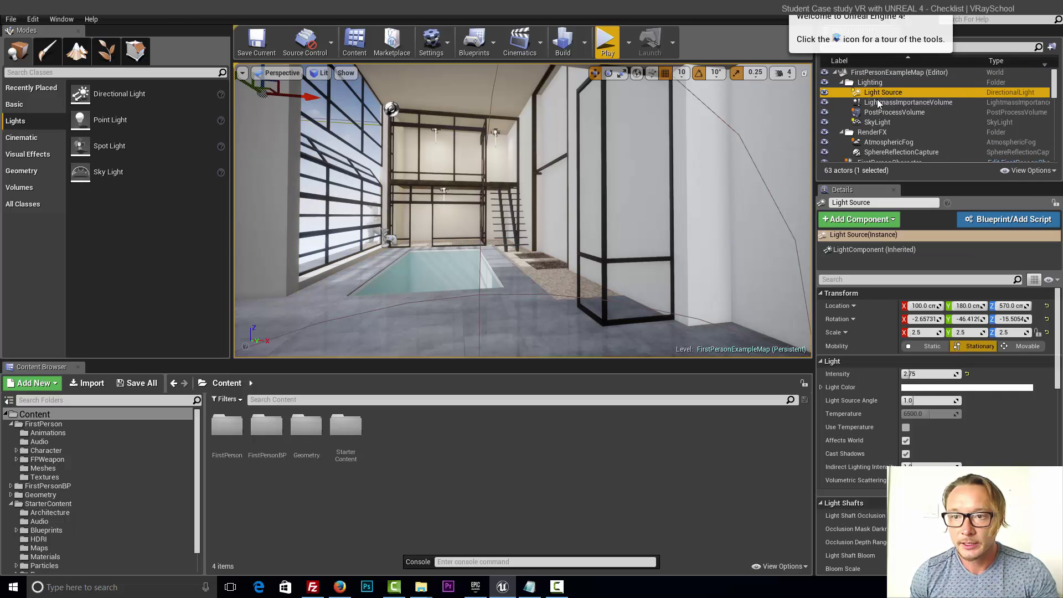
pyautogui.click(885, 101)
pyautogui.click(879, 112)
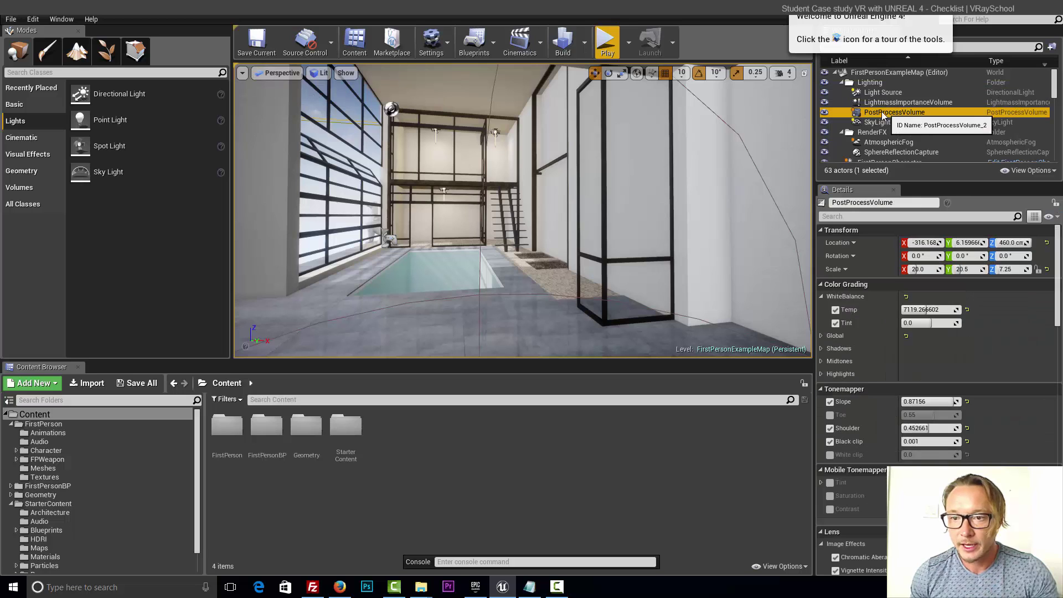
pyautogui.scroll(-8, 953, 383)
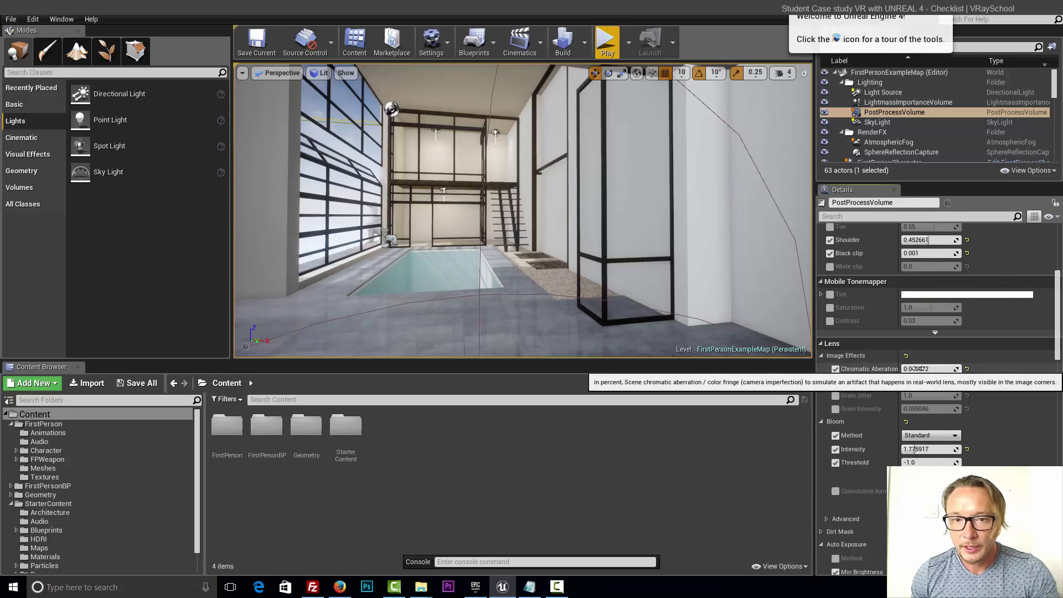
# Try a different chromatic aberration on the PostProcessVolume, undo it, and set the bloom intensity to 3.61078.
pyautogui.moveTo(914, 368); pyautogui.dragTo(958, 382)
pyautogui.hotkey('ctrl', 'z')
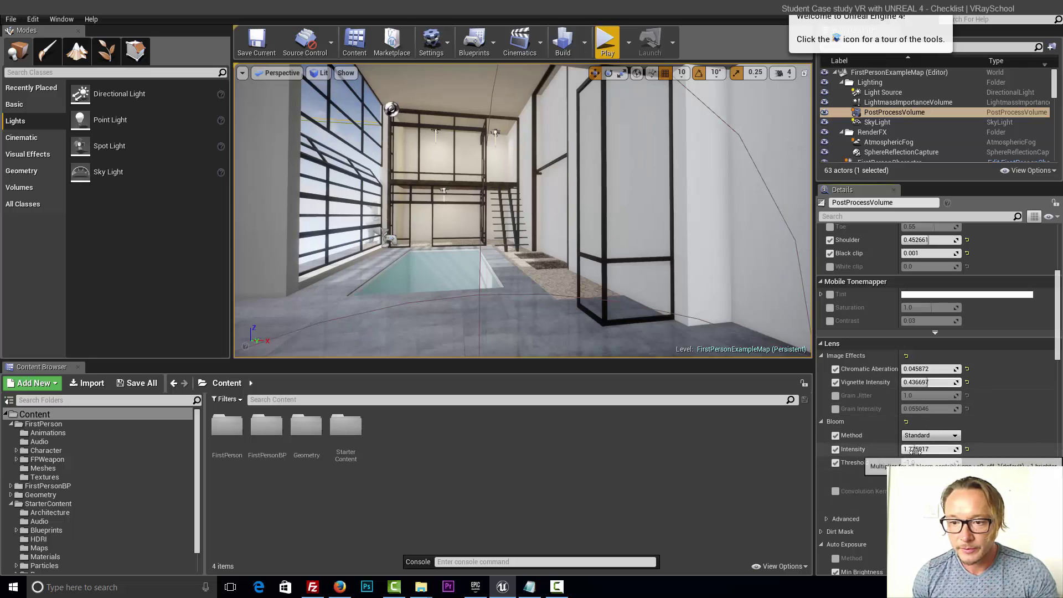
pyautogui.moveTo(919, 449); pyautogui.dragTo(901, 462)
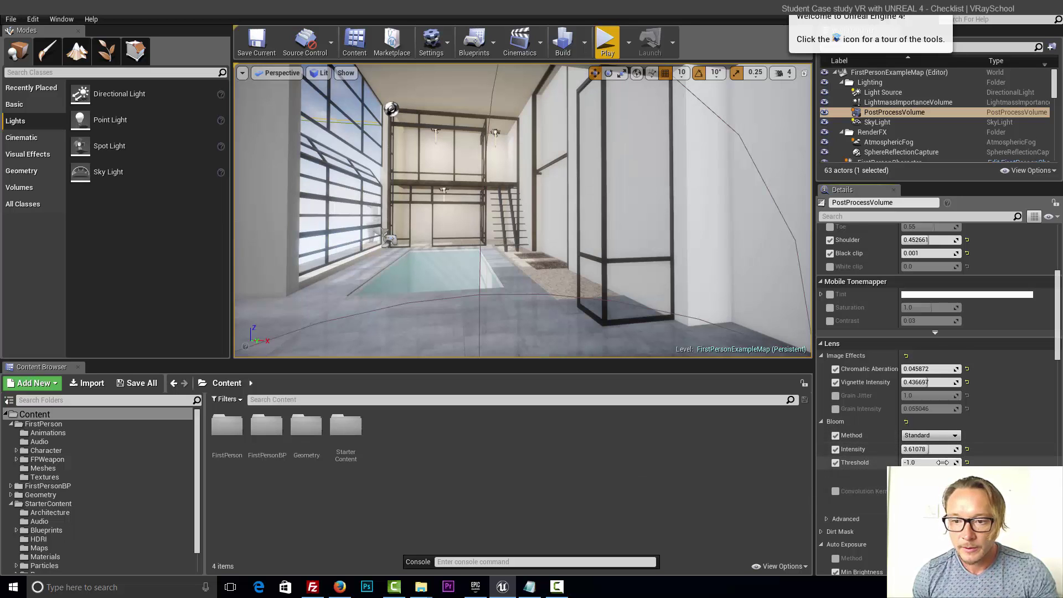
# Try a different auto exposure minimum brightness and a lens flare intensity of 2.642201 on the PostProcessVolume.
pyautogui.scroll(-3, 957, 452)
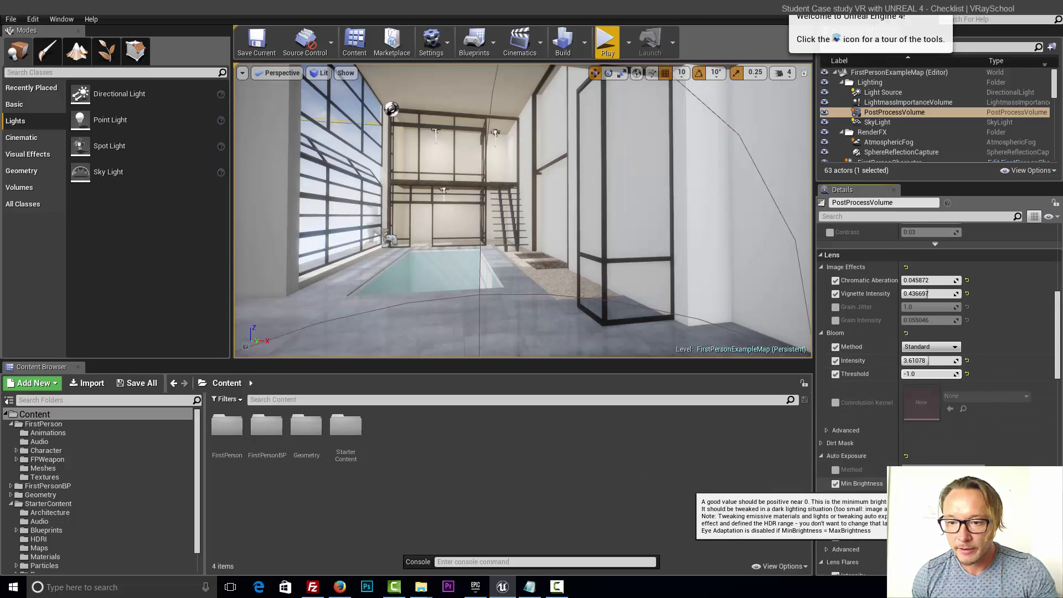
pyautogui.moveTo(925, 483); pyautogui.dragTo(932, 484)
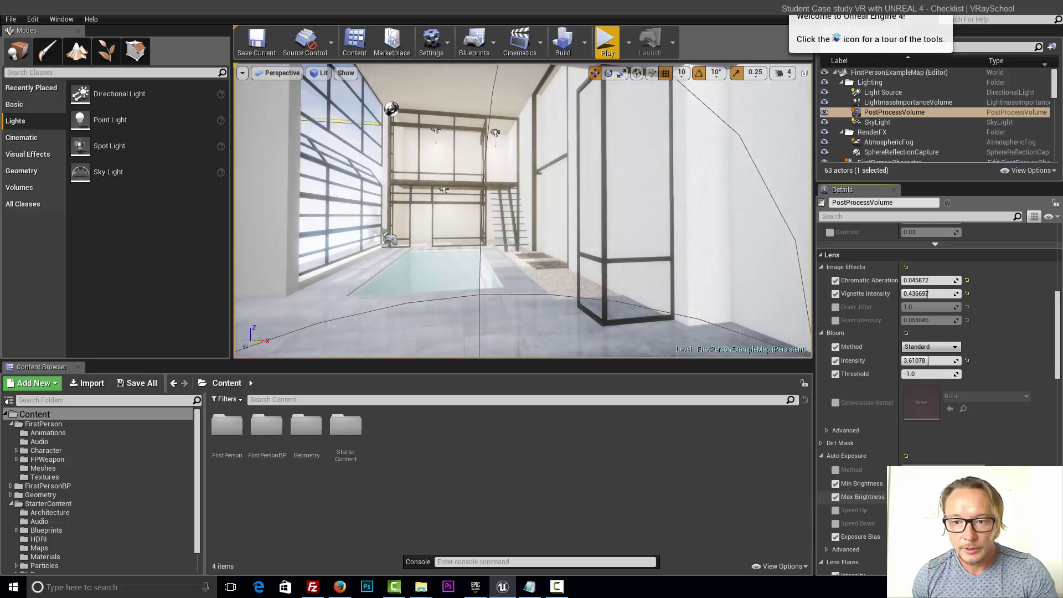
pyautogui.scroll(-2, 905, 443)
pyautogui.scroll(-3, 905, 444)
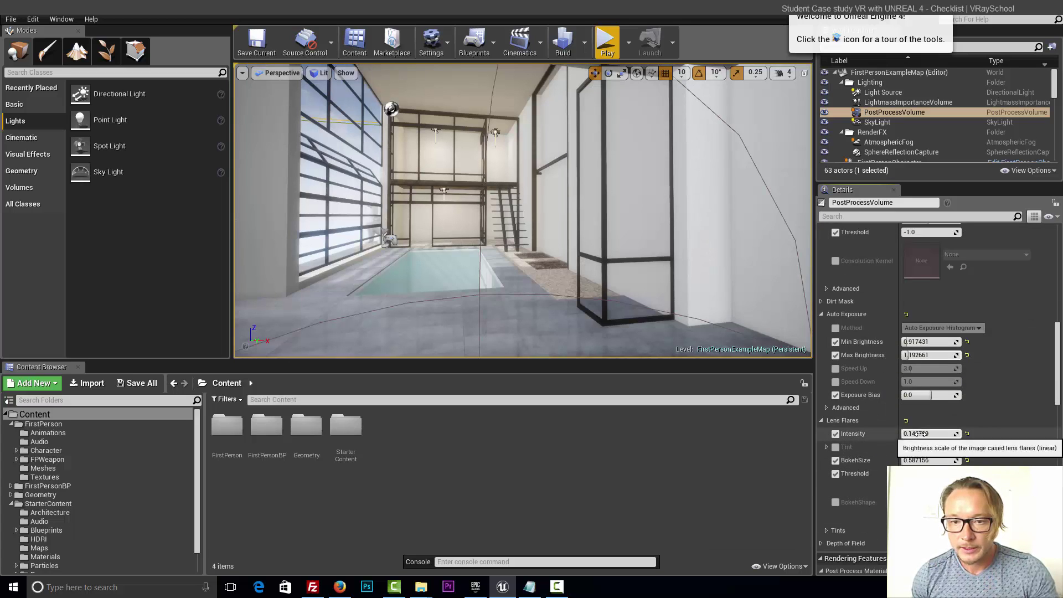
pyautogui.moveTo(920, 434); pyautogui.dragTo(910, 433)
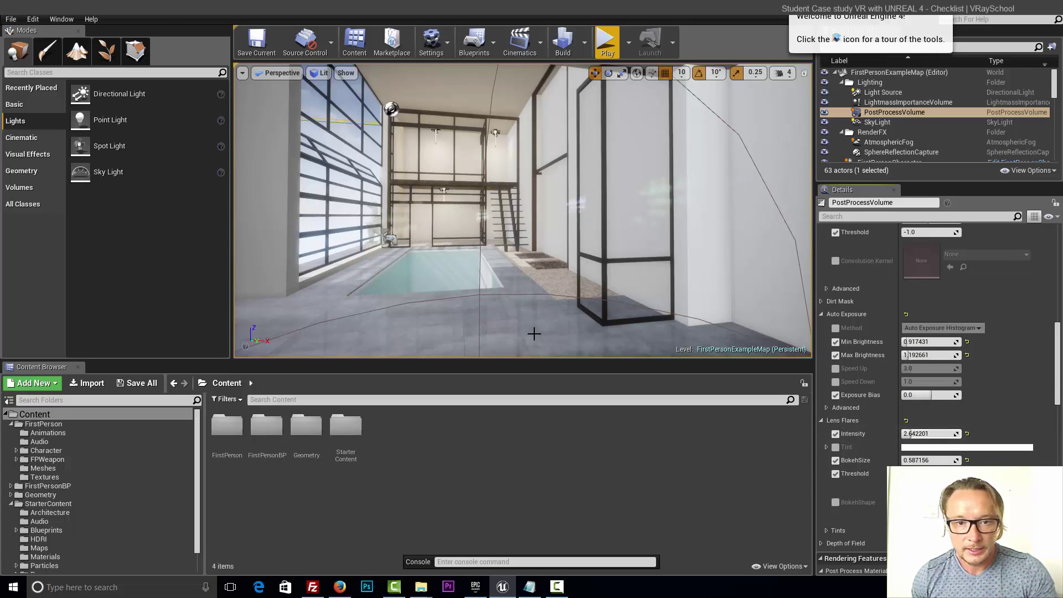
# Examine the lens flares from several angles around the staircase, the pool and the window wall.
pyautogui.scroll(4, 394, 245)
pyautogui.scroll(4, 394, 245)
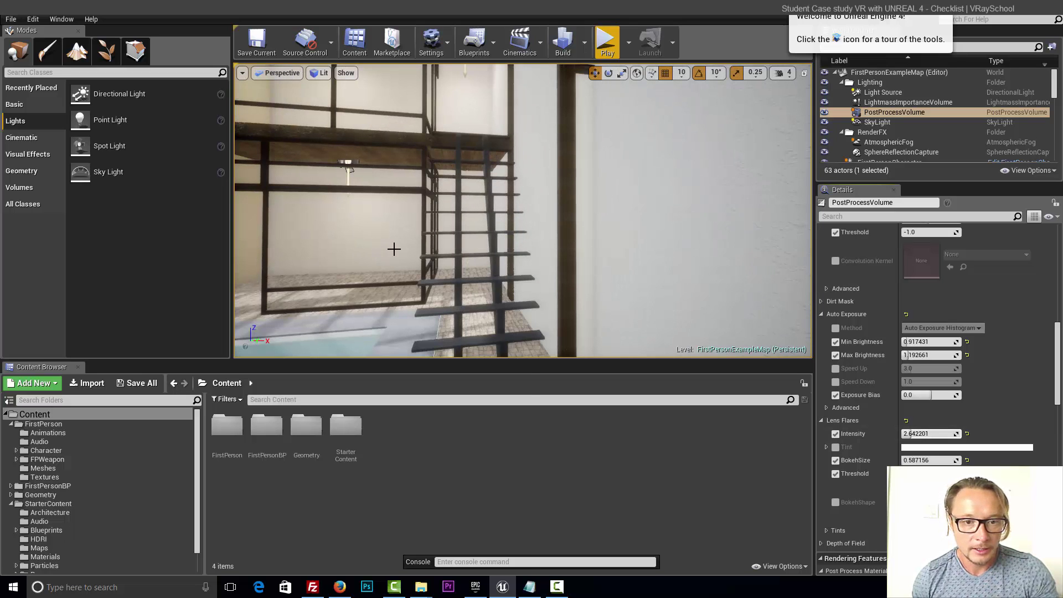
pyautogui.press('super')
pyautogui.press('super')
pyautogui.rightClick(412, 232)
pyautogui.moveTo(384, 234)
pyautogui.mouseDown(button='right')
pyautogui.moveTo(343, 234)
pyautogui.moveTo(387, 218)
pyautogui.mouseUp(button='right')
pyautogui.scroll(3, 383, 219)
pyautogui.scroll(-3, 364, 236)
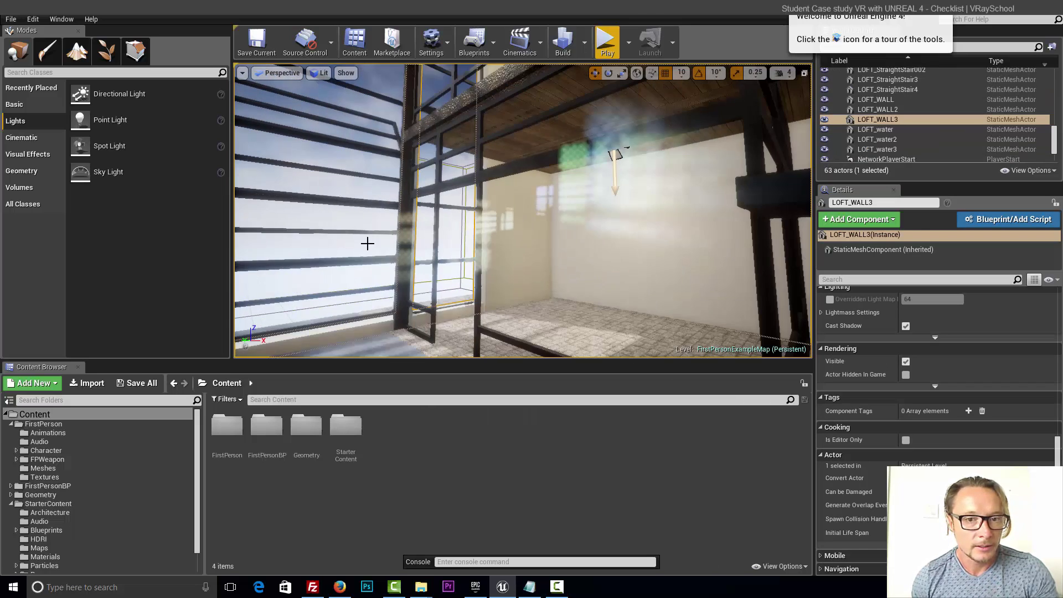
pyautogui.scroll(-5, 613, 178)
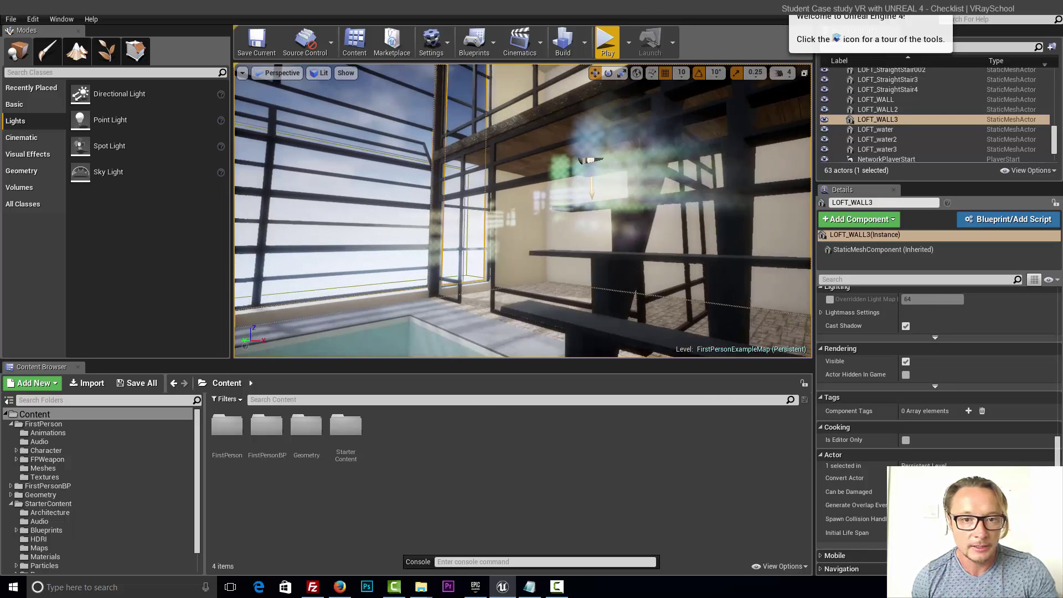
pyautogui.scroll(-3, 523, 210)
pyautogui.scroll(3, 522, 210)
pyautogui.moveTo(522, 210); pyautogui.dragTo(438, 205, button='right')
pyautogui.moveTo(439, 206); pyautogui.dragTo(427, 151, button='middle')
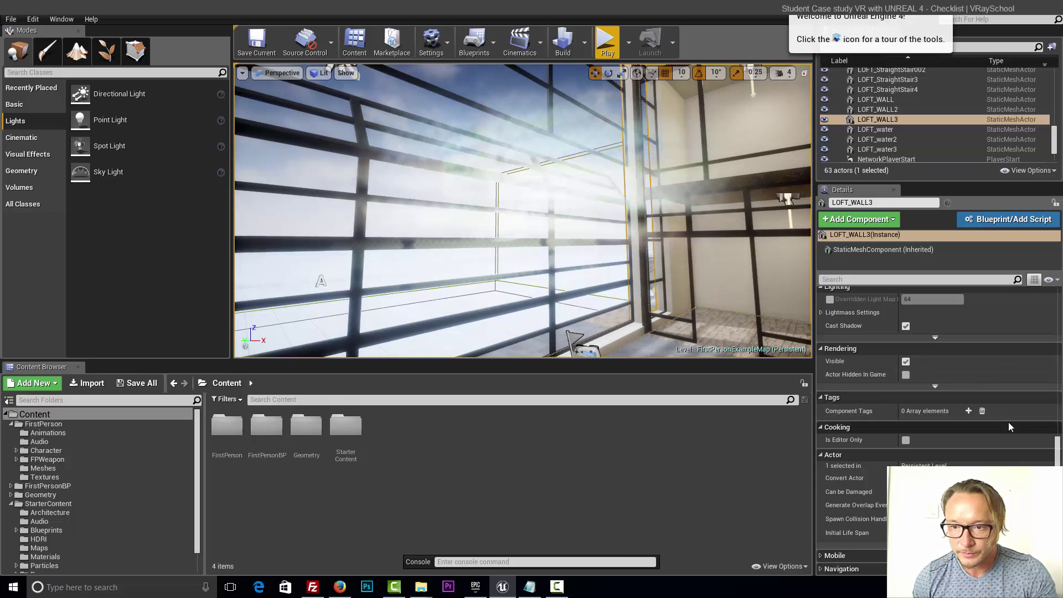
# Return to the PostProcessVolume, reduce the lens flare intensity and set the flares' BokehSize to 11.743121 and Threshold to 5.660552.
pyautogui.hotkey('ctrl', 'z')
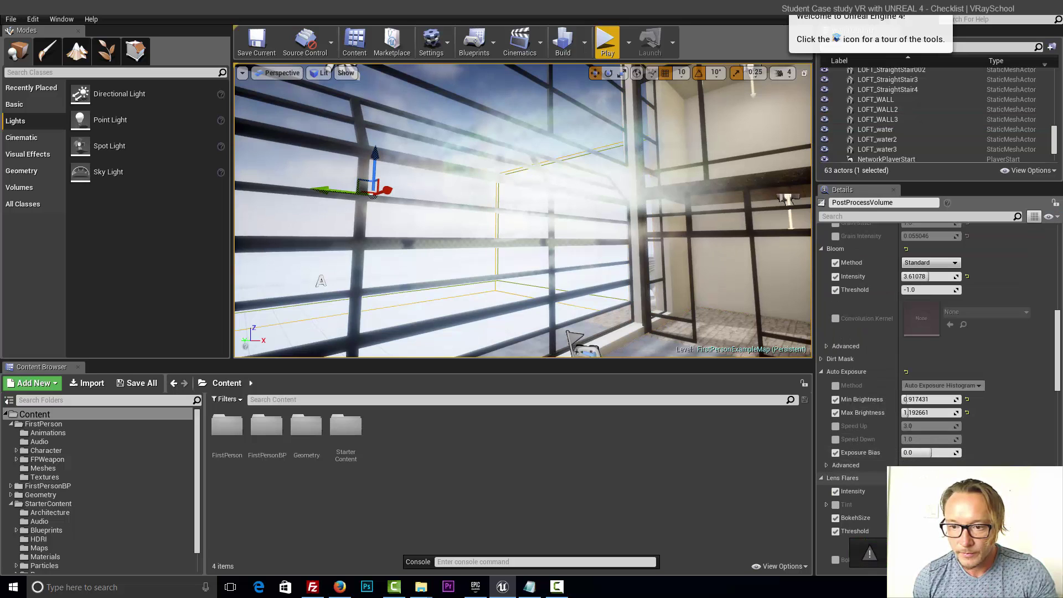
pyautogui.scroll(-1, 855, 515)
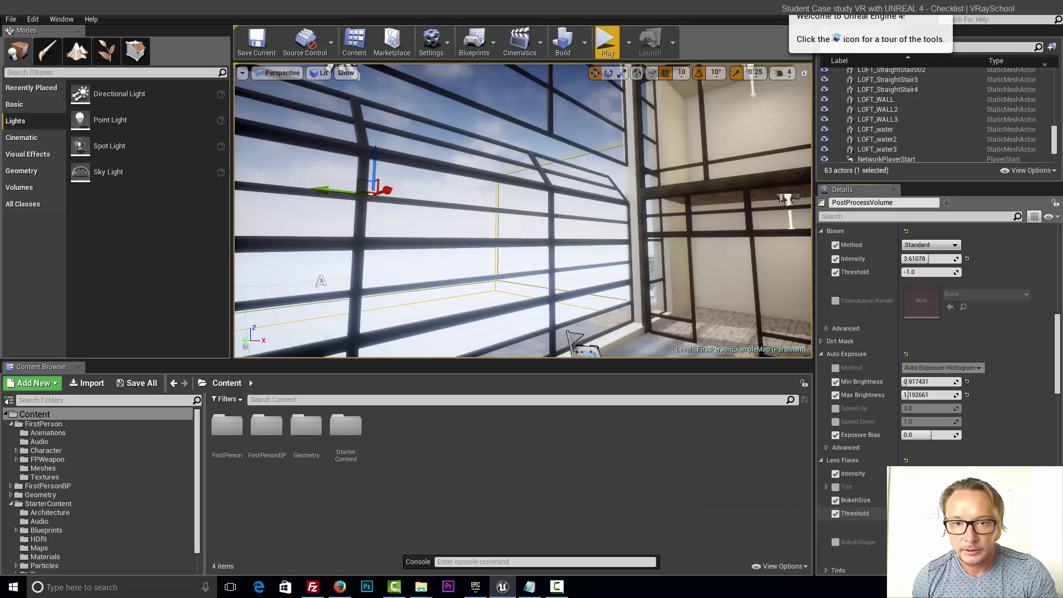
pyautogui.scroll(-8, 490, 284)
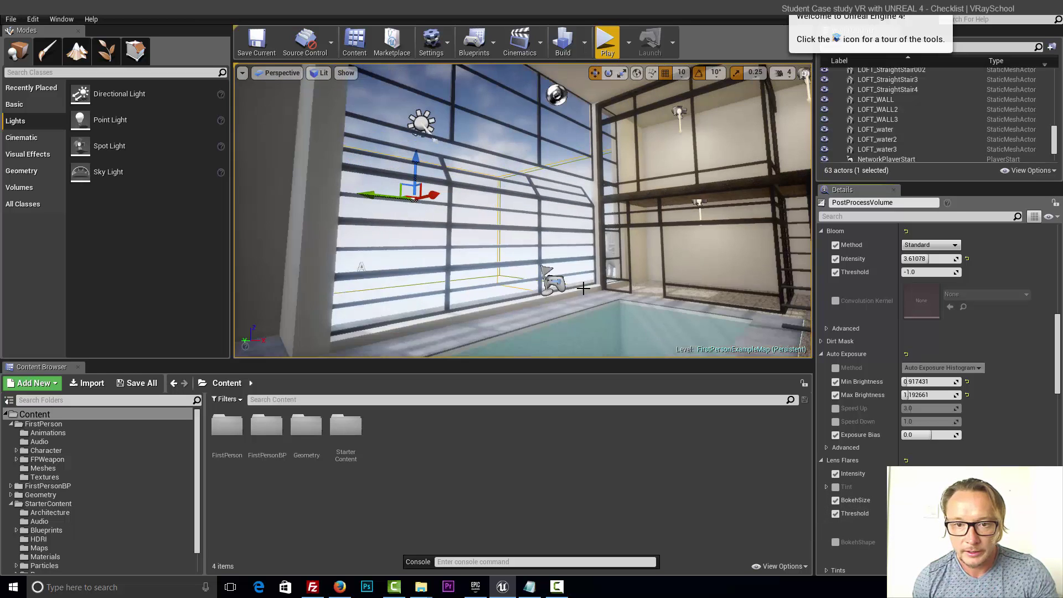
pyautogui.scroll(2, 490, 284)
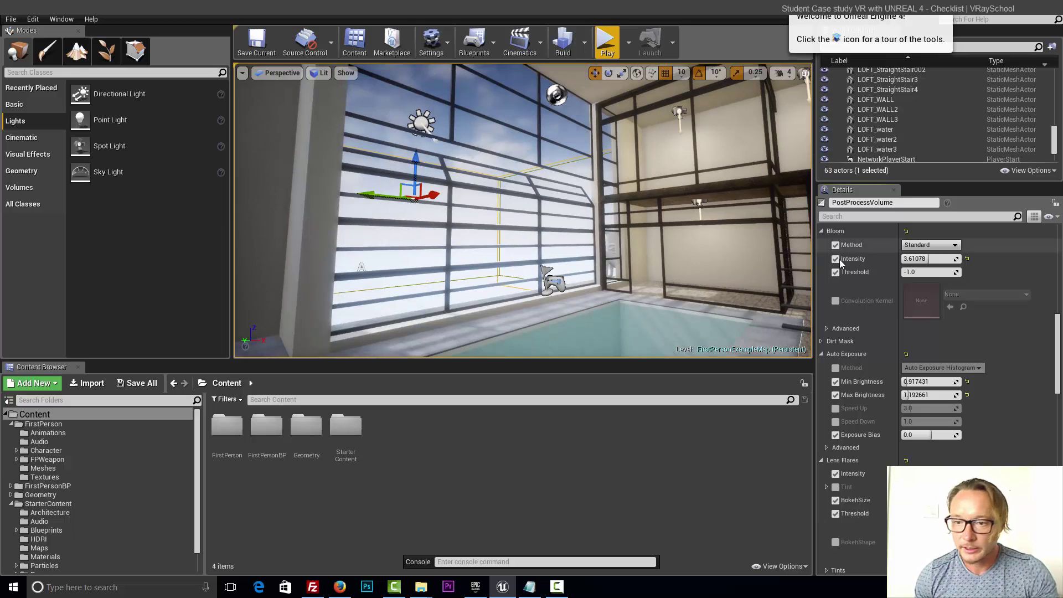
pyautogui.scroll(-3, 1055, 387)
pyautogui.moveTo(1055, 387)
pyautogui.mouseDown()
pyautogui.moveTo(1054, 410)
pyautogui.moveTo(1059, 396)
pyautogui.mouseUp()
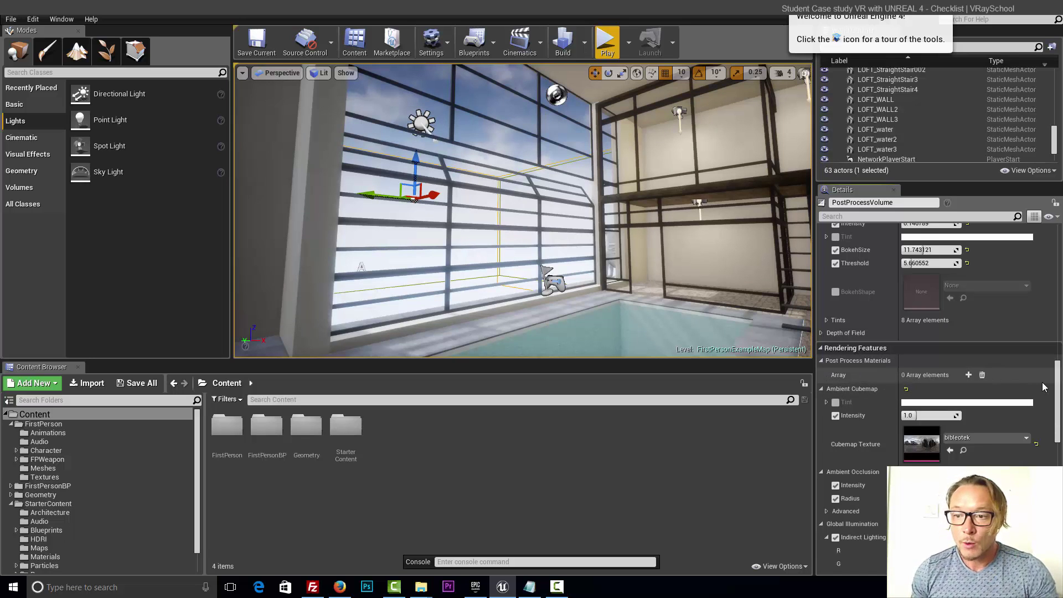
# Try HDRI_Epic_Courtyard_Daylight1 and mostly_cloudy_pg as the ambient cubemap texture, and preview the cloudy one in the texture editor.
pyautogui.scroll(-3, 1045, 386)
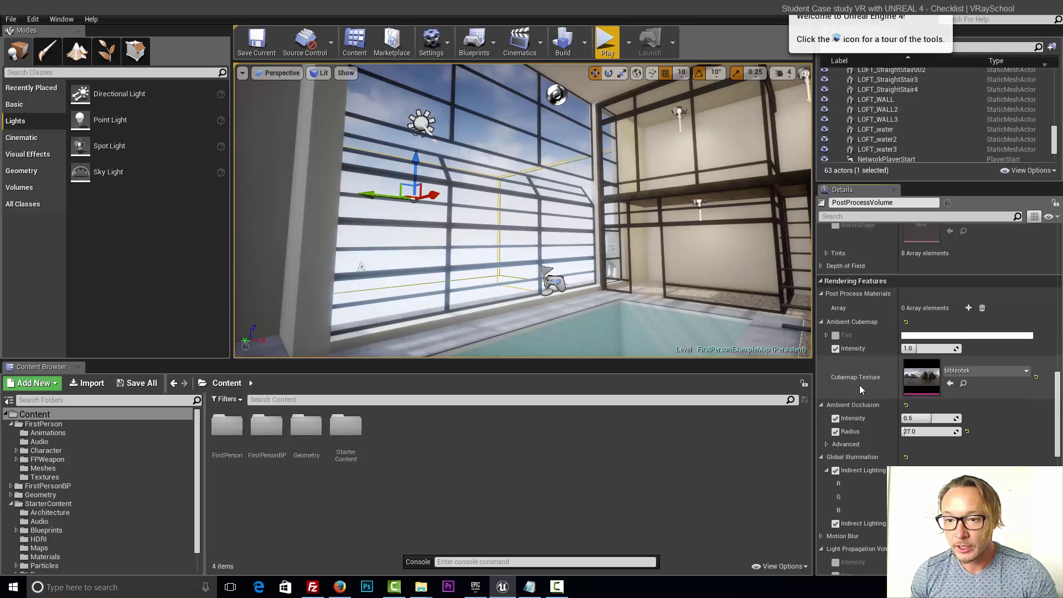
pyautogui.click(1025, 375)
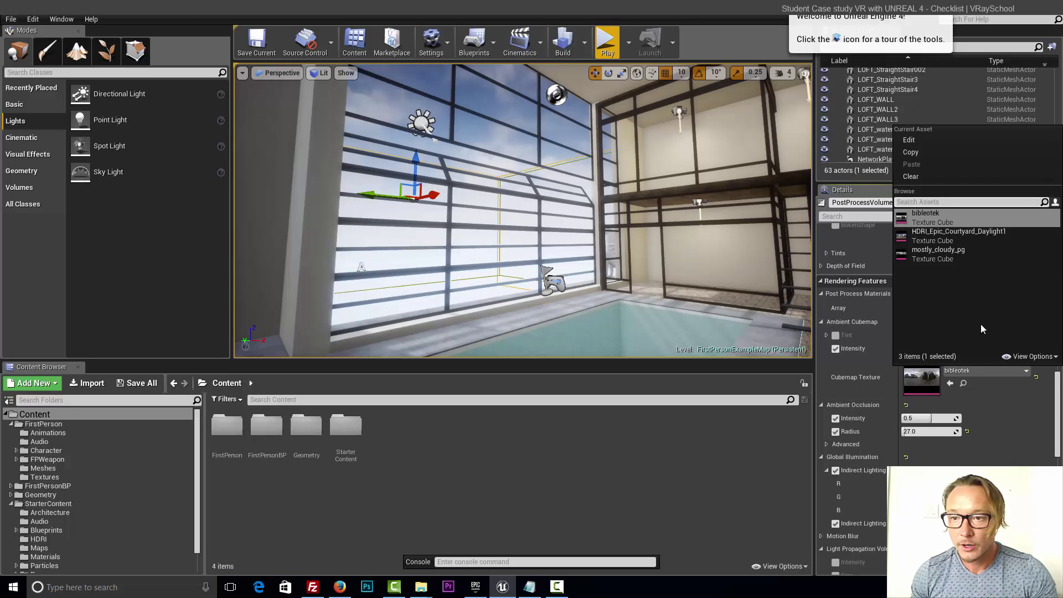
pyautogui.click(933, 237)
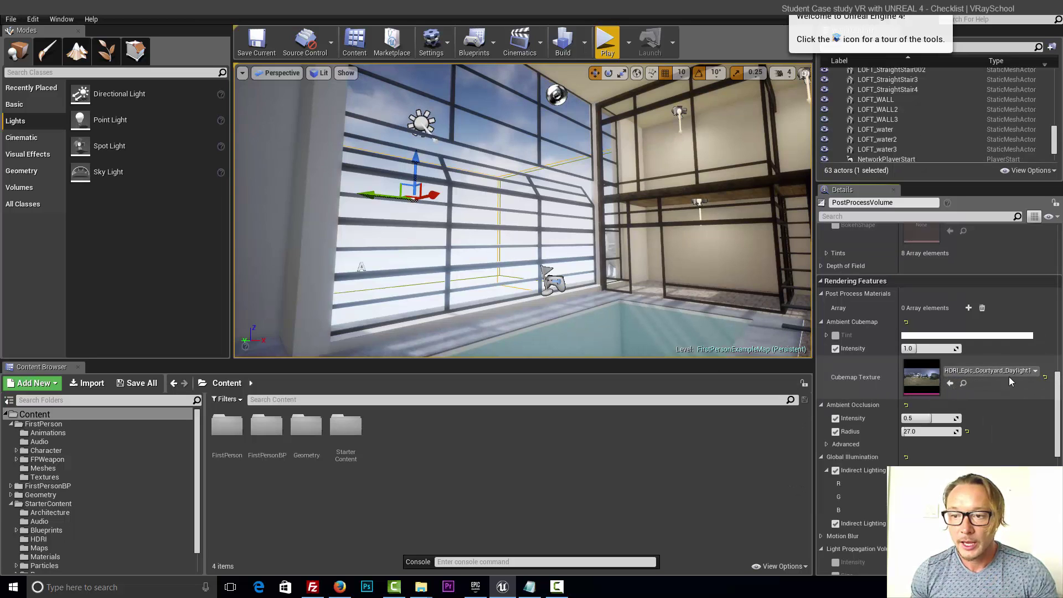
pyautogui.click(1033, 373)
pyautogui.click(939, 248)
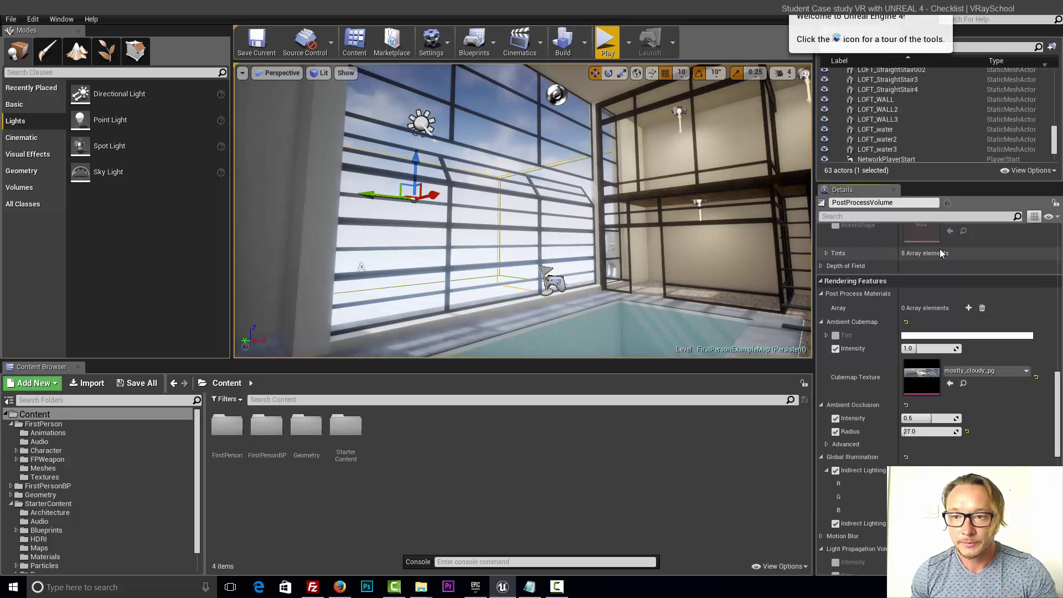
pyautogui.doubleClick(935, 377)
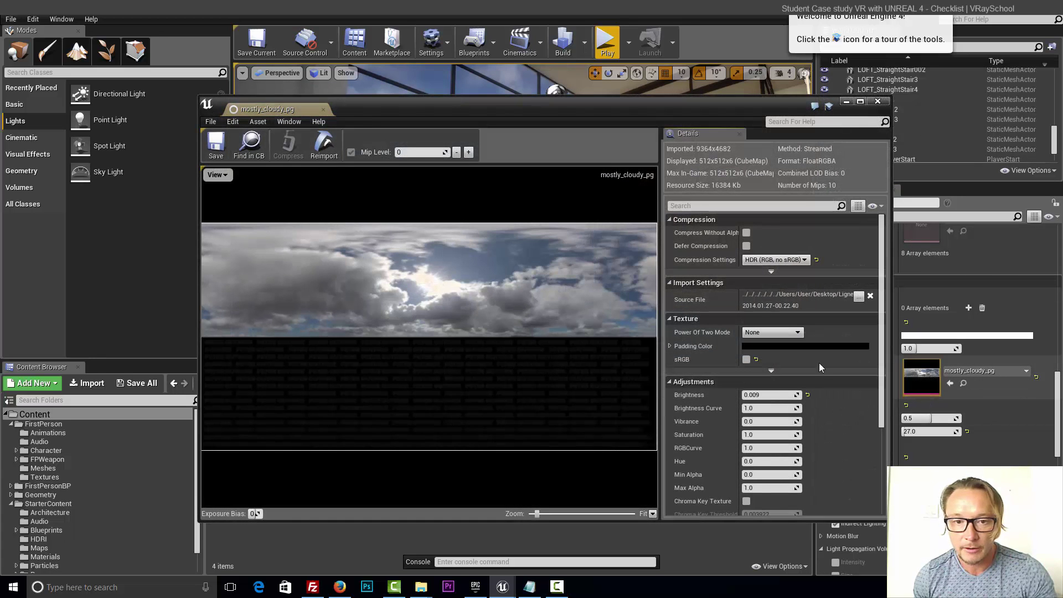
pyautogui.click(877, 102)
# Set the ambient cubemap texture back to bibleotek and preview it in the texture editor.
pyautogui.click(986, 371)
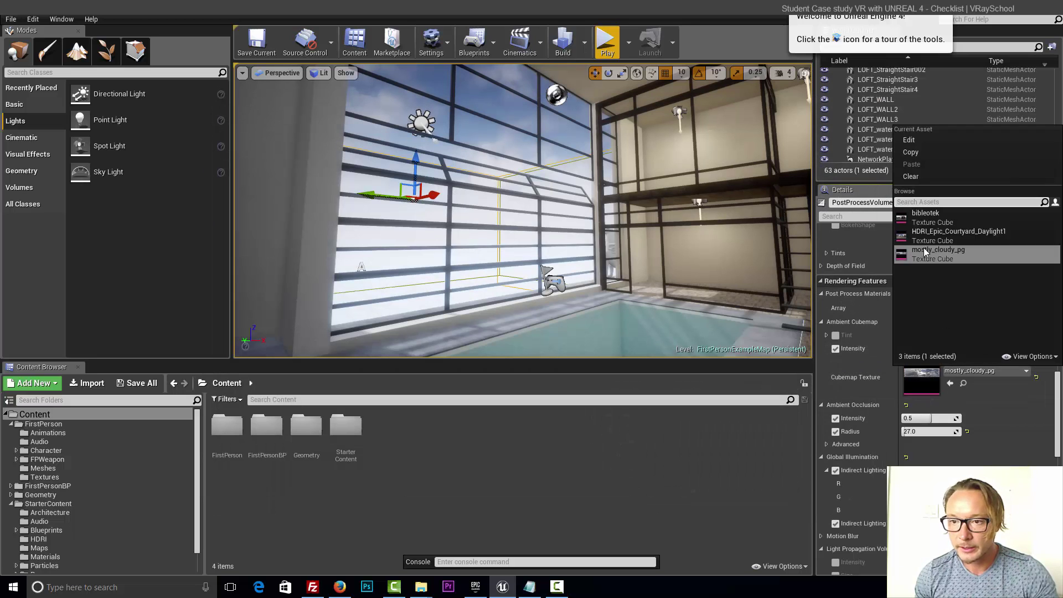
pyautogui.click(932, 217)
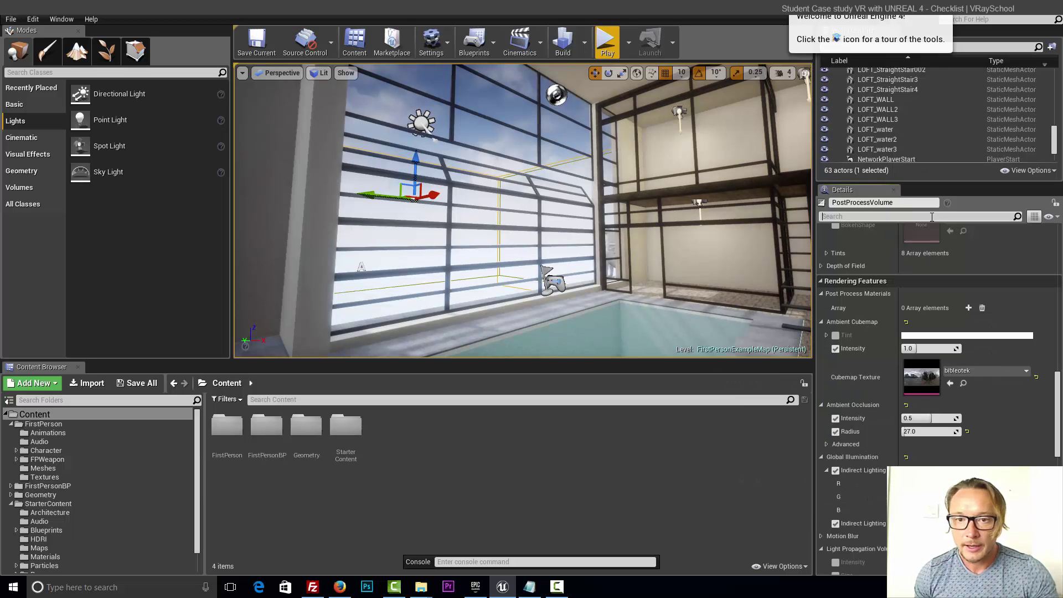
pyautogui.doubleClick(925, 381)
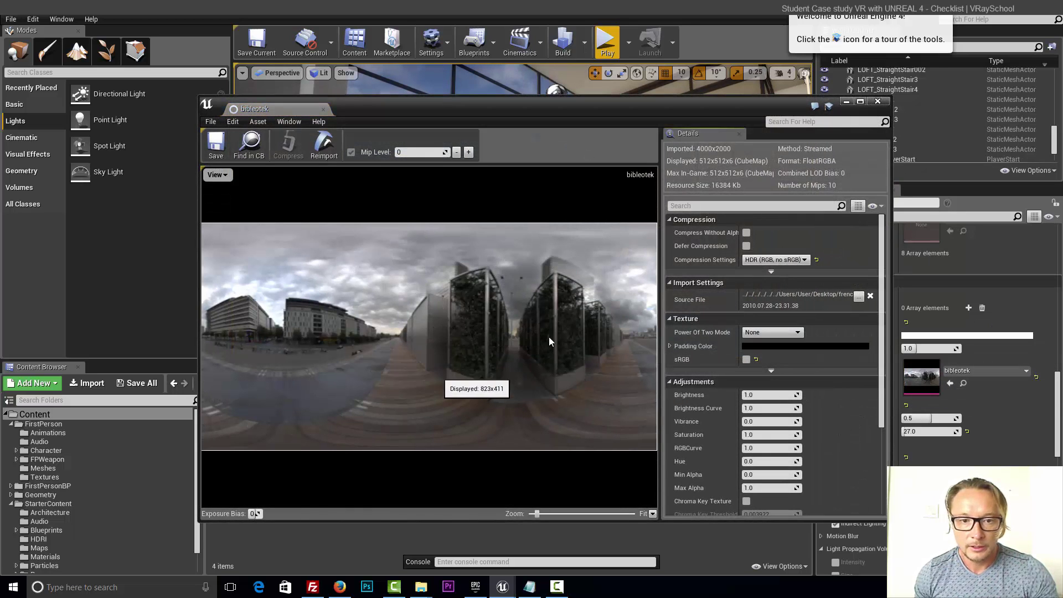
pyautogui.click(876, 102)
# Inspect the light and reflections on the window wall, the stone floor and the pool from closer viewpoints.
pyautogui.scroll(5, 553, 294)
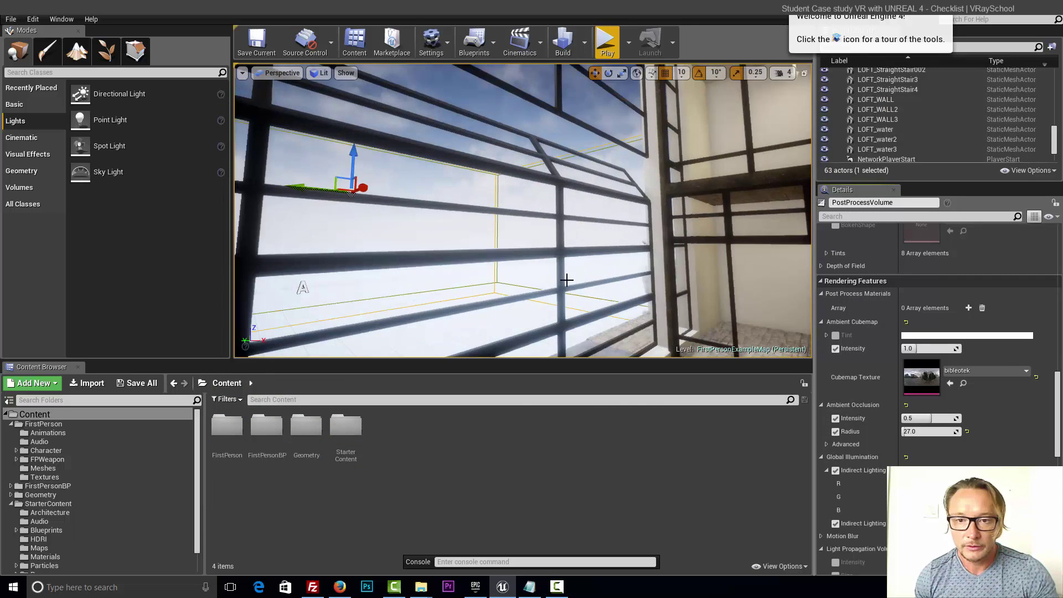
pyautogui.scroll(-4, 600, 316)
pyautogui.keyDown('alt'); pyautogui.moveTo(600, 315); pyautogui.dragTo(640, 313); pyautogui.keyUp('alt')
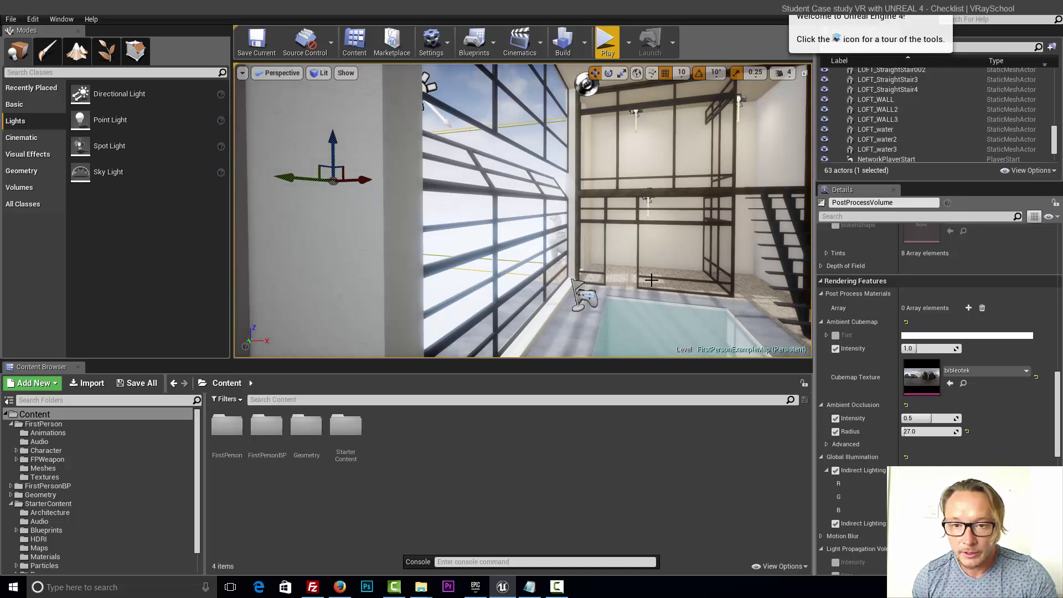
pyautogui.moveTo(653, 281); pyautogui.dragTo(742, 354, button='right')
pyautogui.moveTo(619, 283); pyautogui.dragTo(647, 284, button='right')
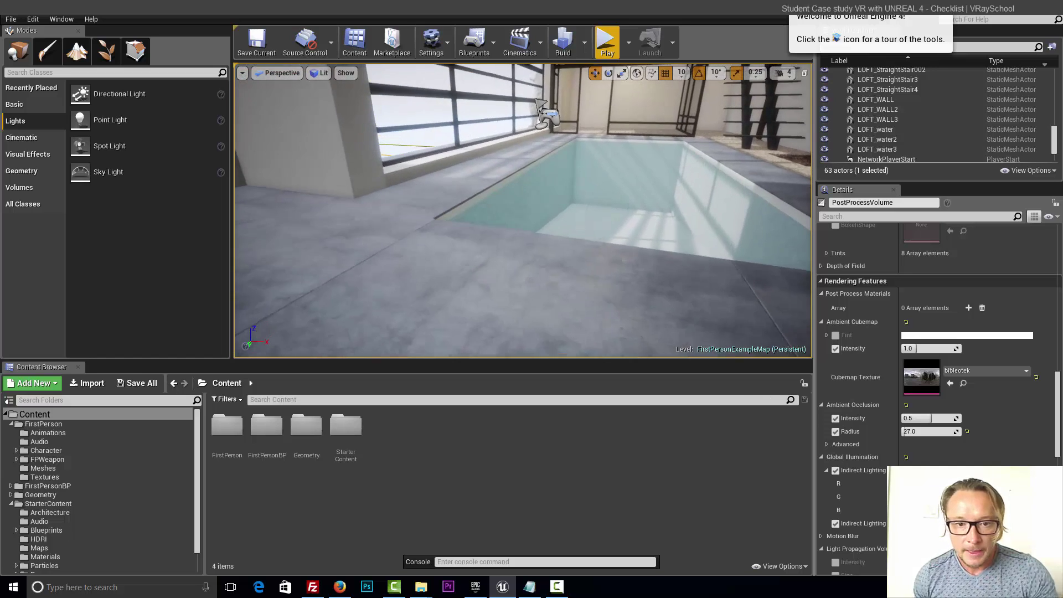
pyautogui.moveTo(649, 249)
pyautogui.mouseDown(button='middle')
pyautogui.moveTo(649, 293)
pyautogui.moveTo(649, 249)
pyautogui.mouseUp(button='middle')
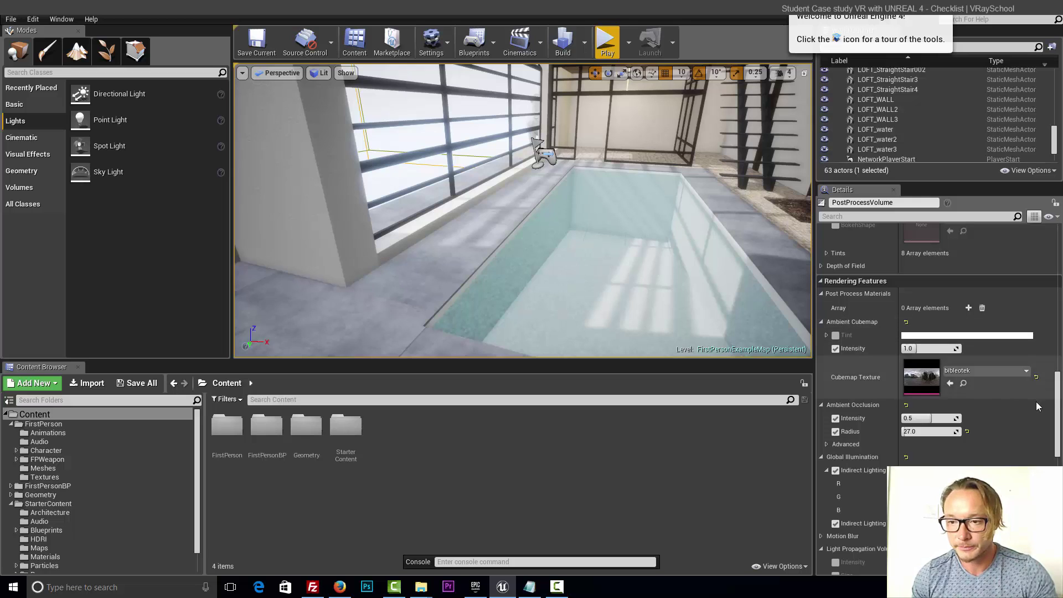
# Review the PostProcessVolume's ambient occlusion, global illumination, volume and brush settings.
pyautogui.scroll(-10, 1032, 465)
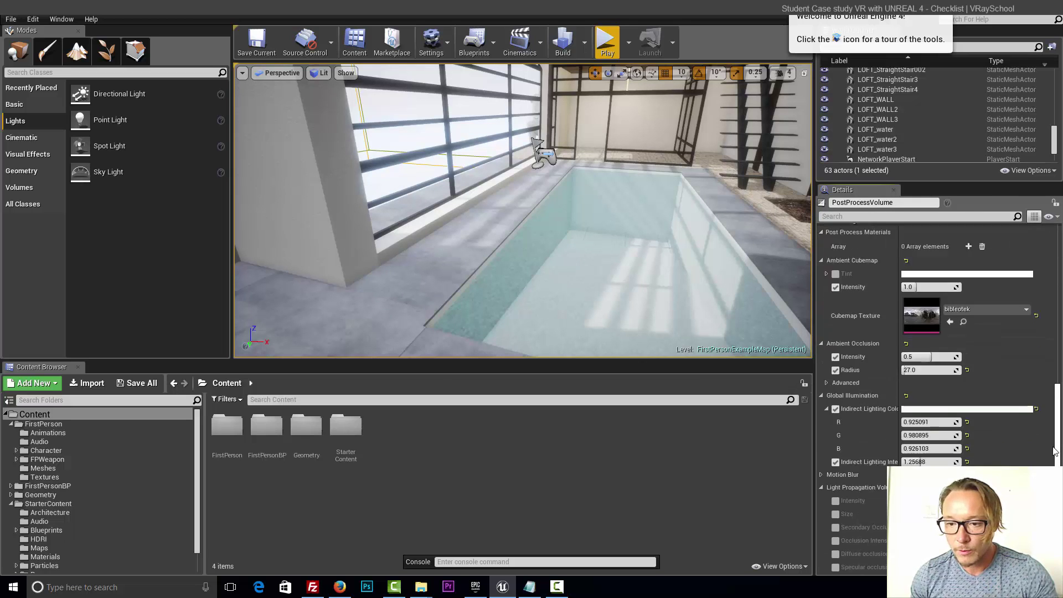
pyautogui.scroll(-6, 1033, 387)
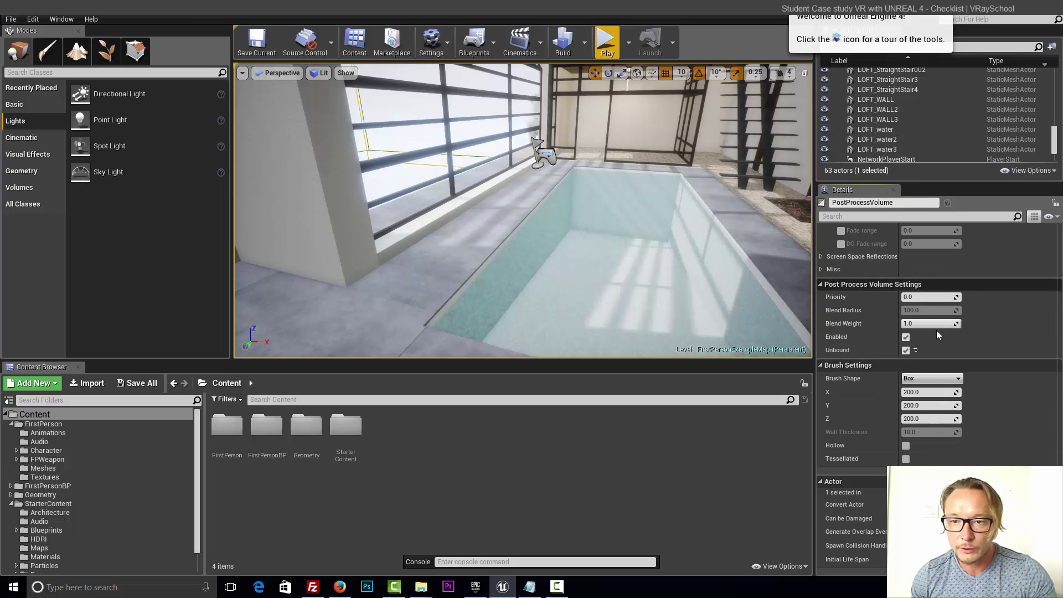
pyautogui.scroll(15, 1028, 273)
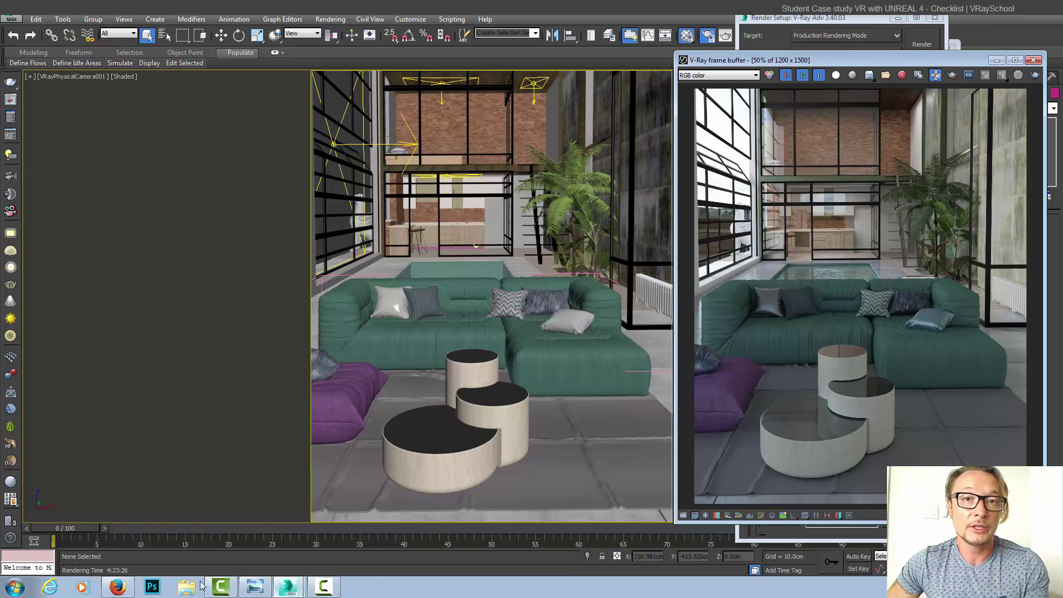
# Review the V-Ray loft render in 3ds Max and the futuristic city image in Photos, and return to Unreal Engine.
pyautogui.click(118, 588)
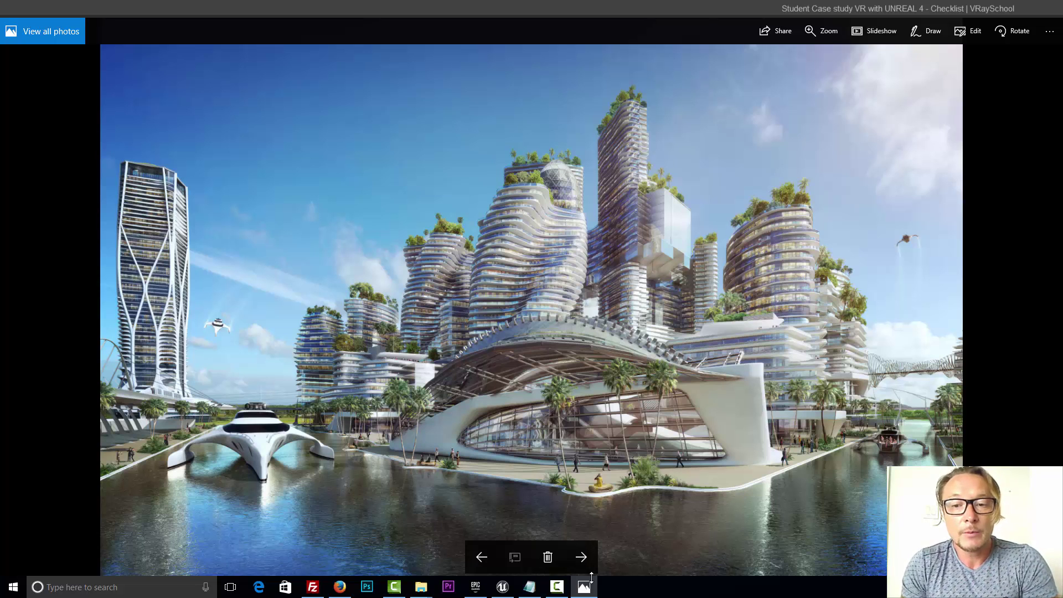
pyautogui.click(586, 584)
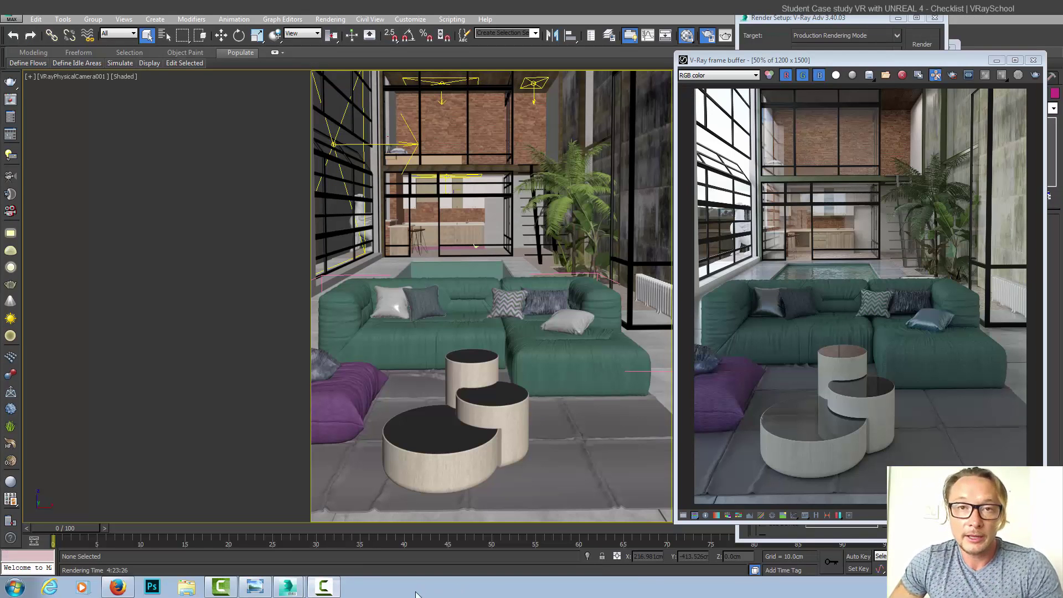
pyautogui.click(325, 586)
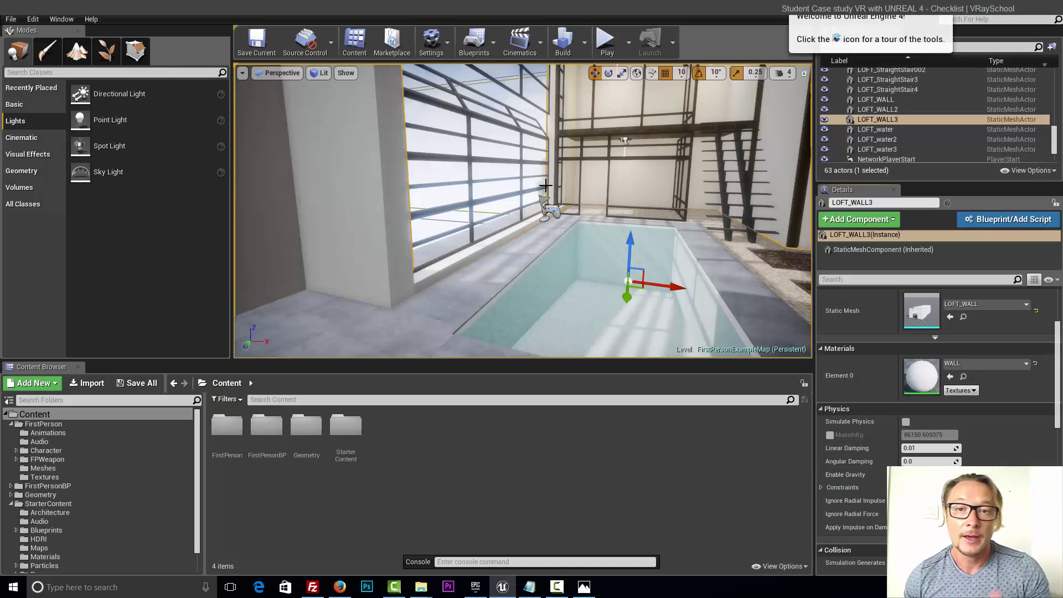
# Play the level and walk in first person along the pool, looking at the gravel strip and the window wall.
pyautogui.click(605, 40)
pyautogui.press('w')
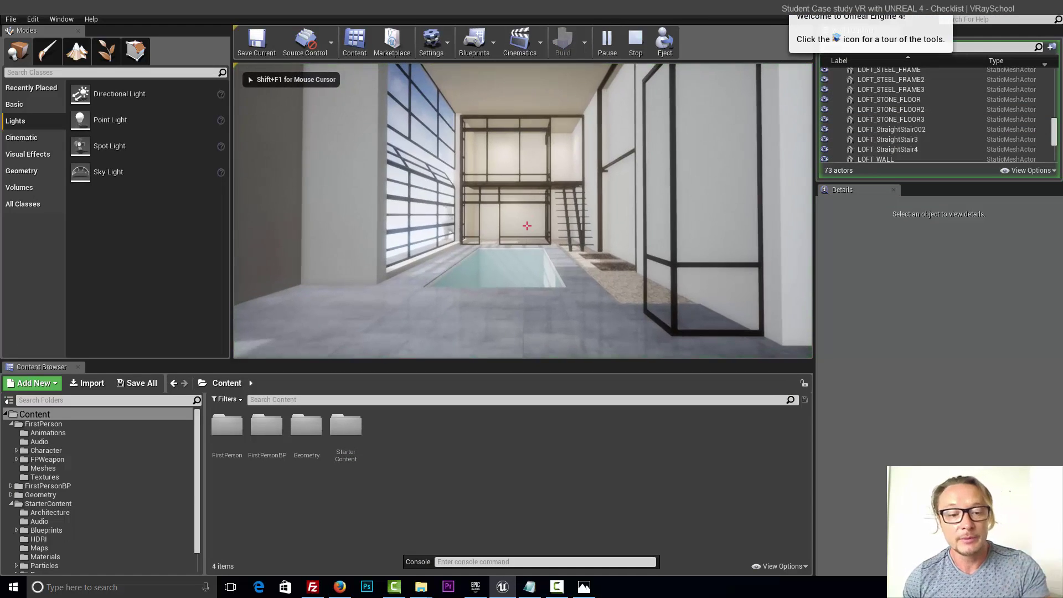
pyautogui.press('w')
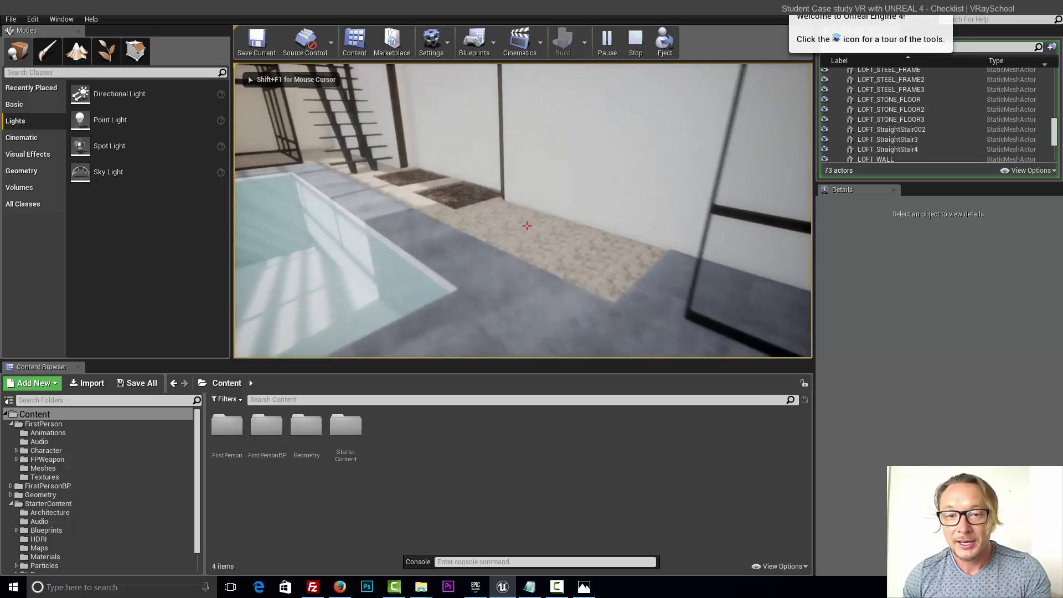
pyautogui.press('w')
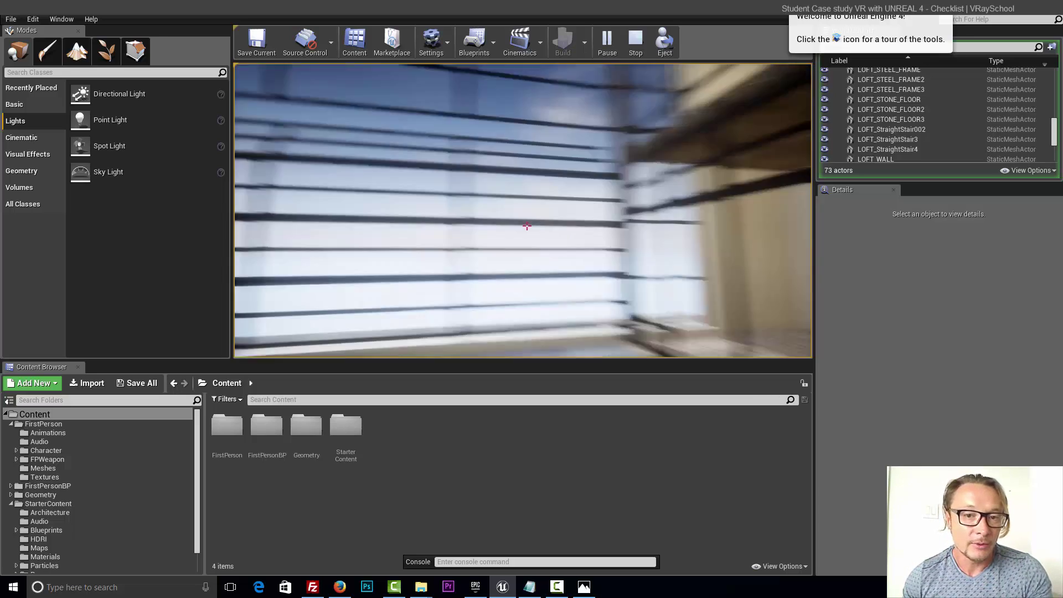
pyautogui.press('w')
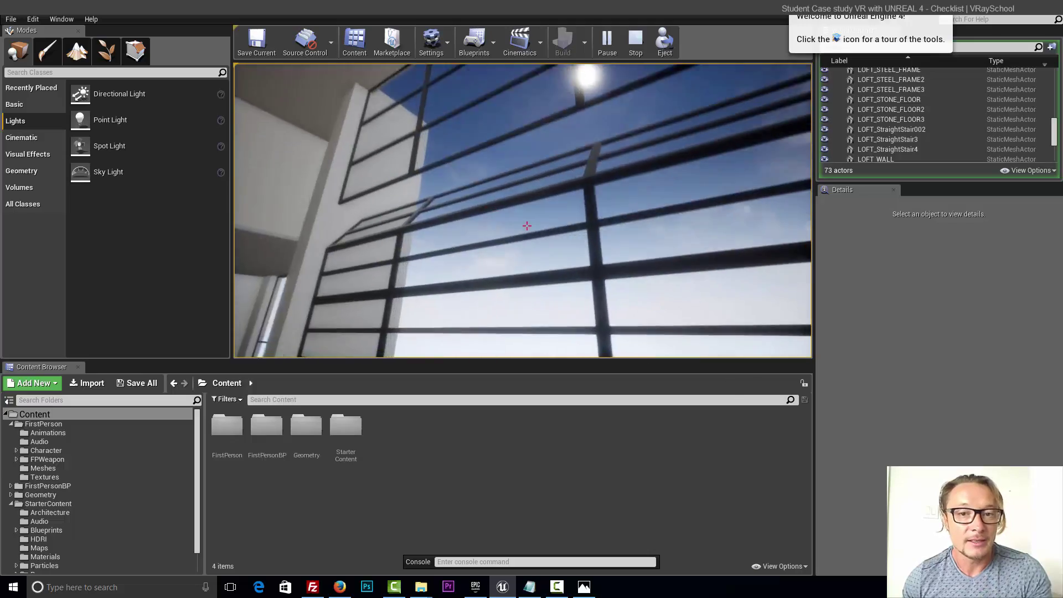